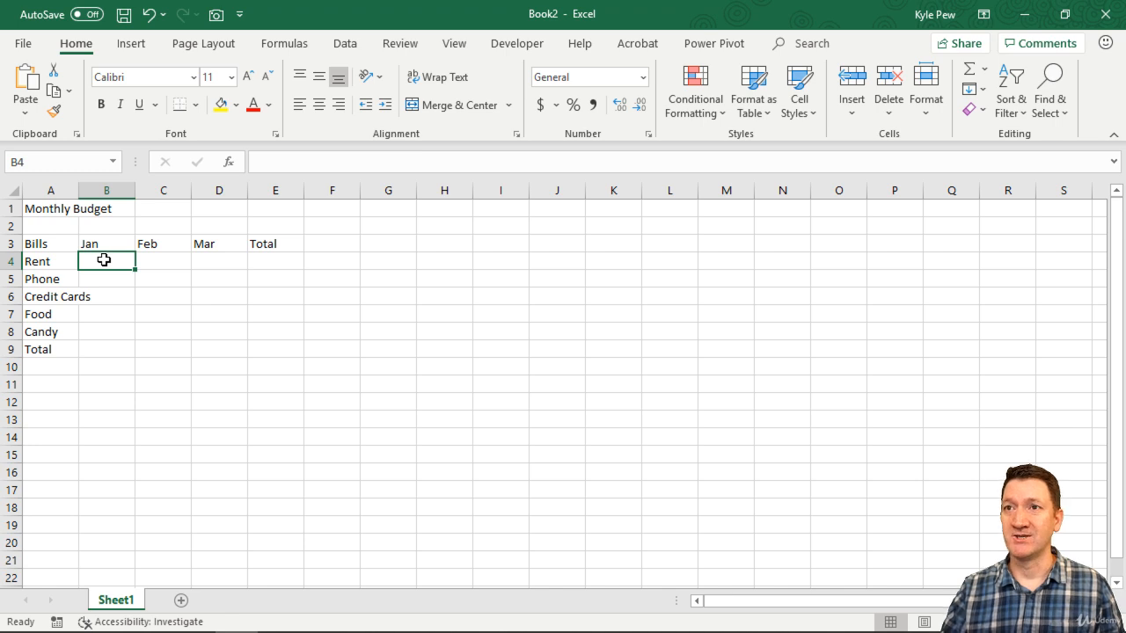
{"action": "left_click_drag", "start_coordinate": [104, 245], "coordinate": [213, 243]}
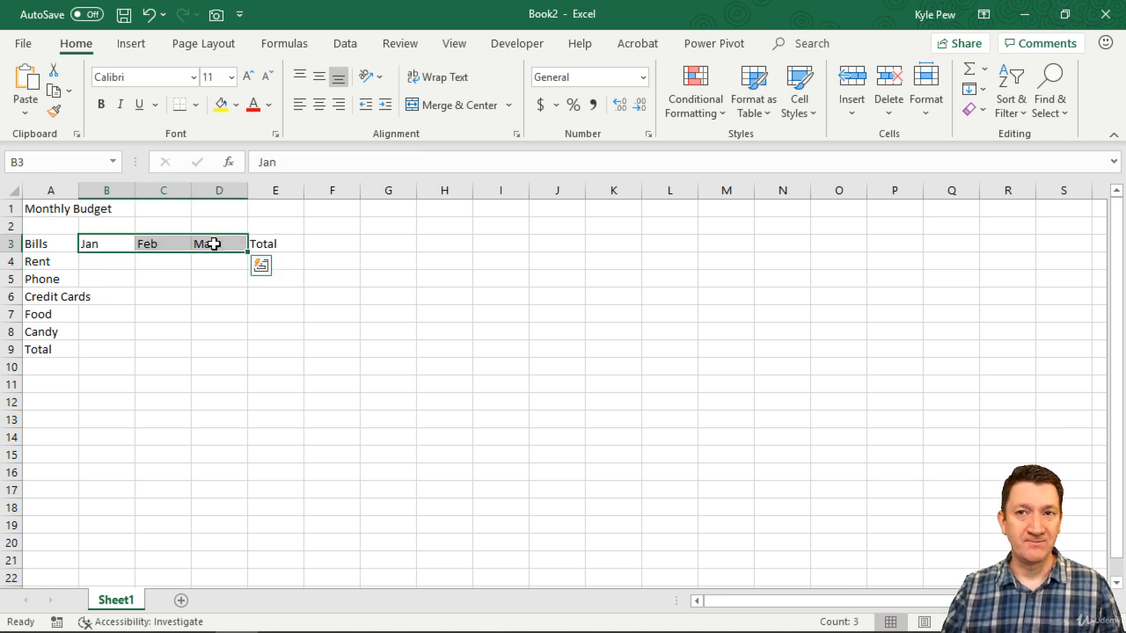
{"action": "left_click_drag", "start_coordinate": [116, 267], "coordinate": [201, 330]}
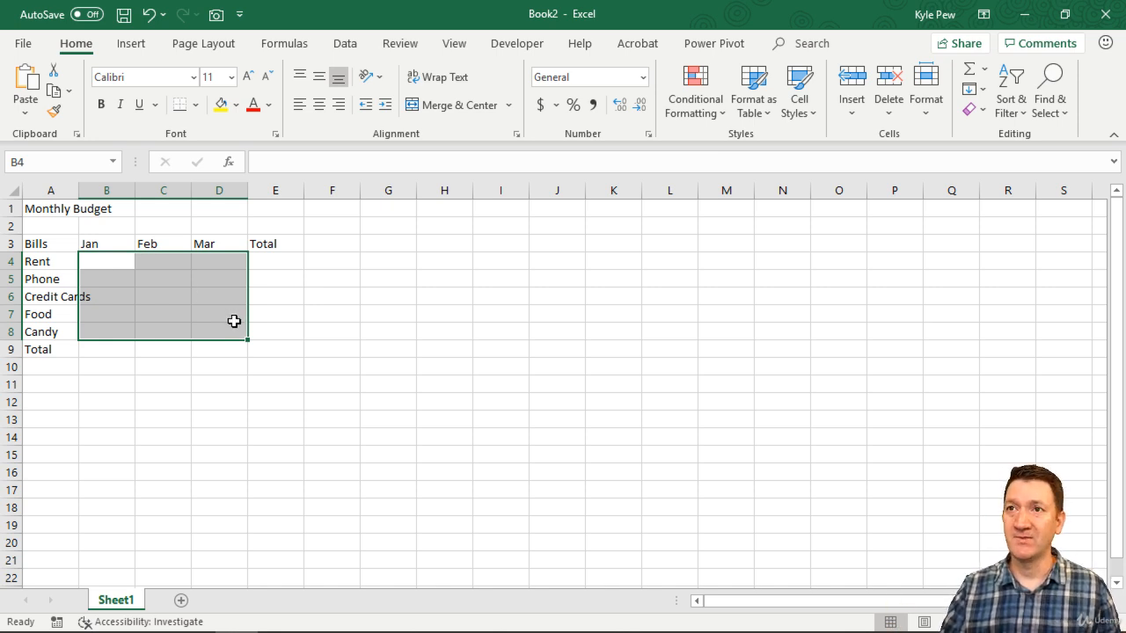
Enter the January amounts in B4:B8: Rent 1000, Phone 100, Credit Cards 150, Food 300 and Candy 100.
{"action": "left_click", "coordinate": [117, 262]}
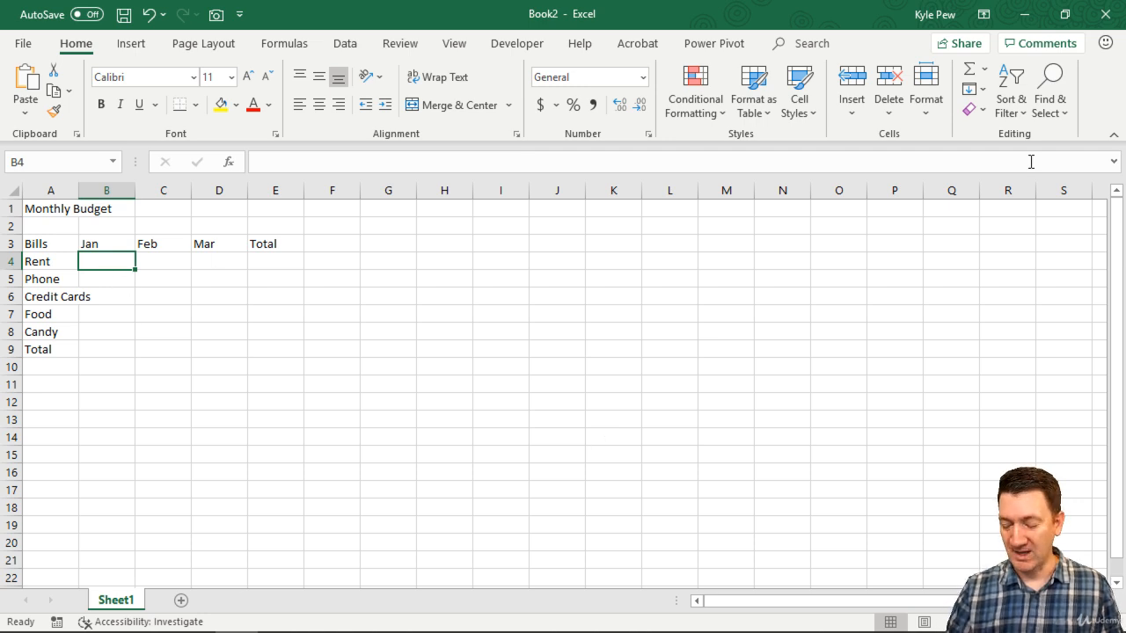
{"action": "type", "text": "1000"}
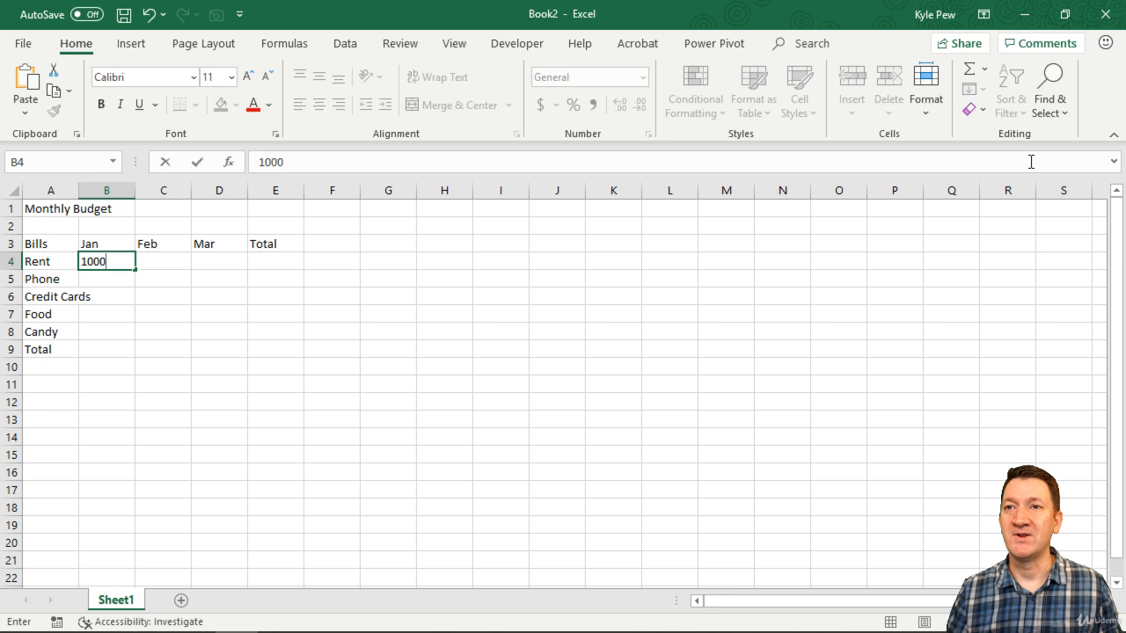
{"action": "key", "text": "Return"}
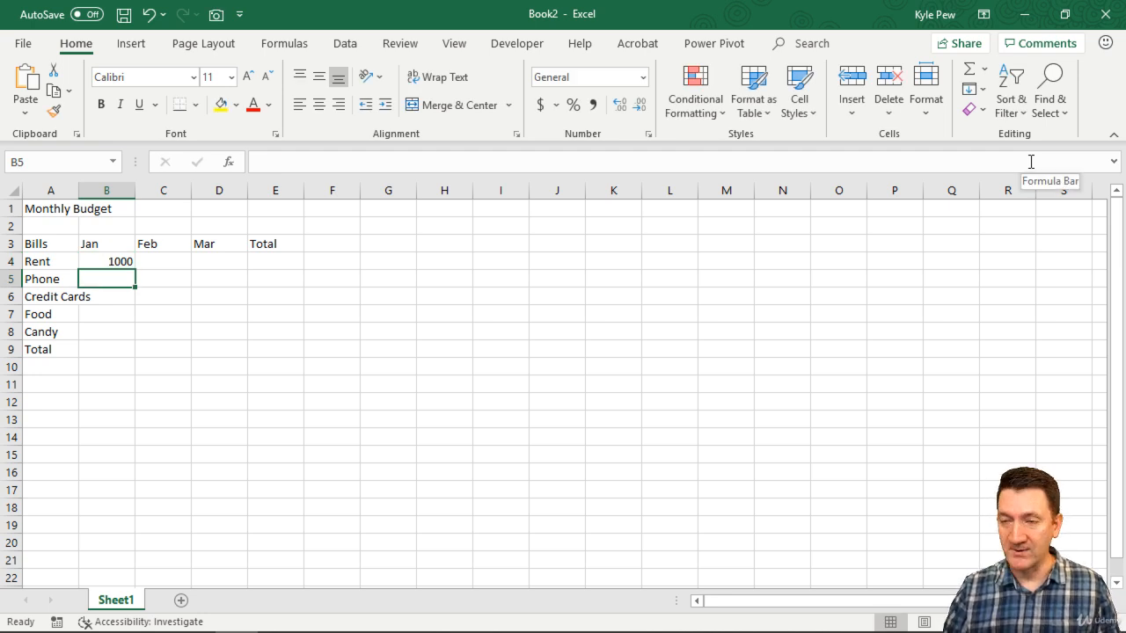
{"action": "type", "text": "100"}
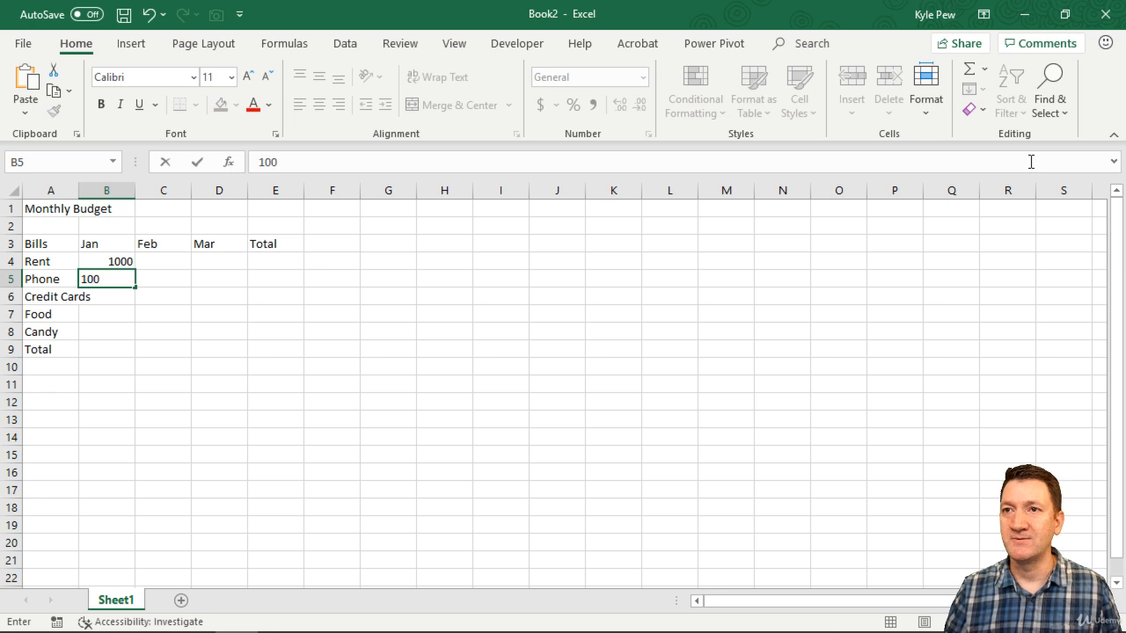
{"action": "key", "text": "Return"}
{"action": "type", "text": "150"}
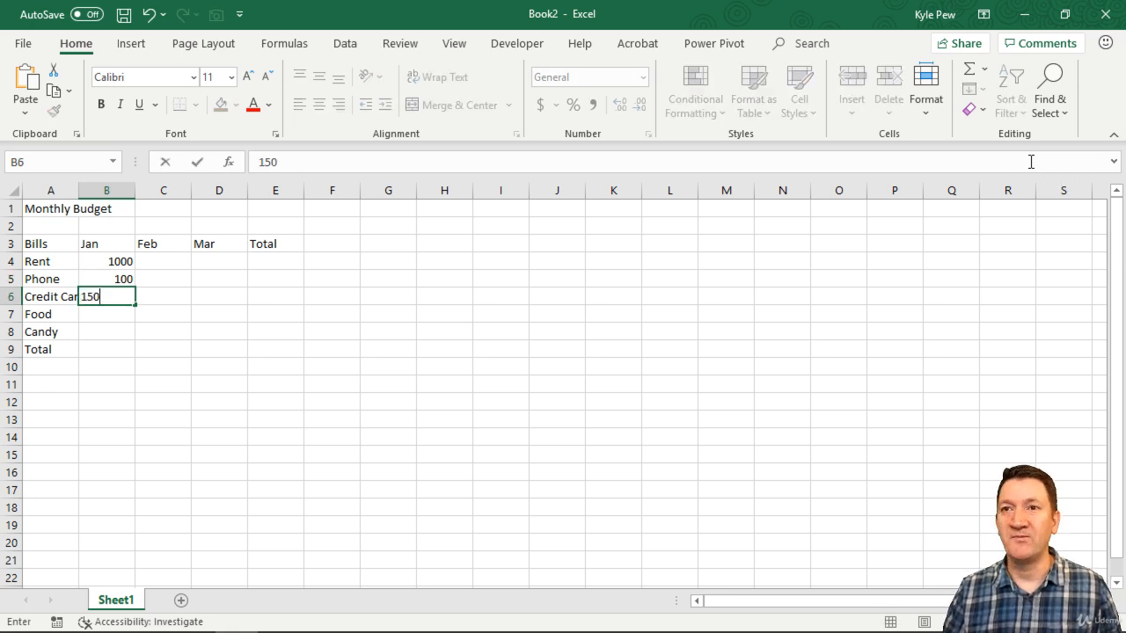
{"action": "key", "text": "Return"}
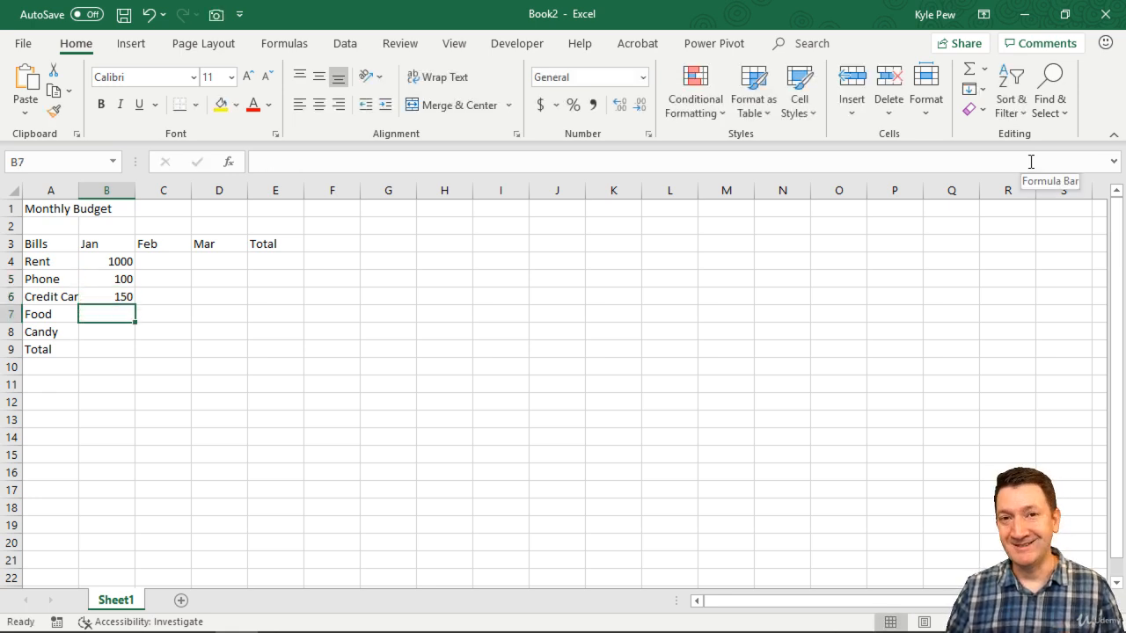
{"action": "type", "text": "300"}
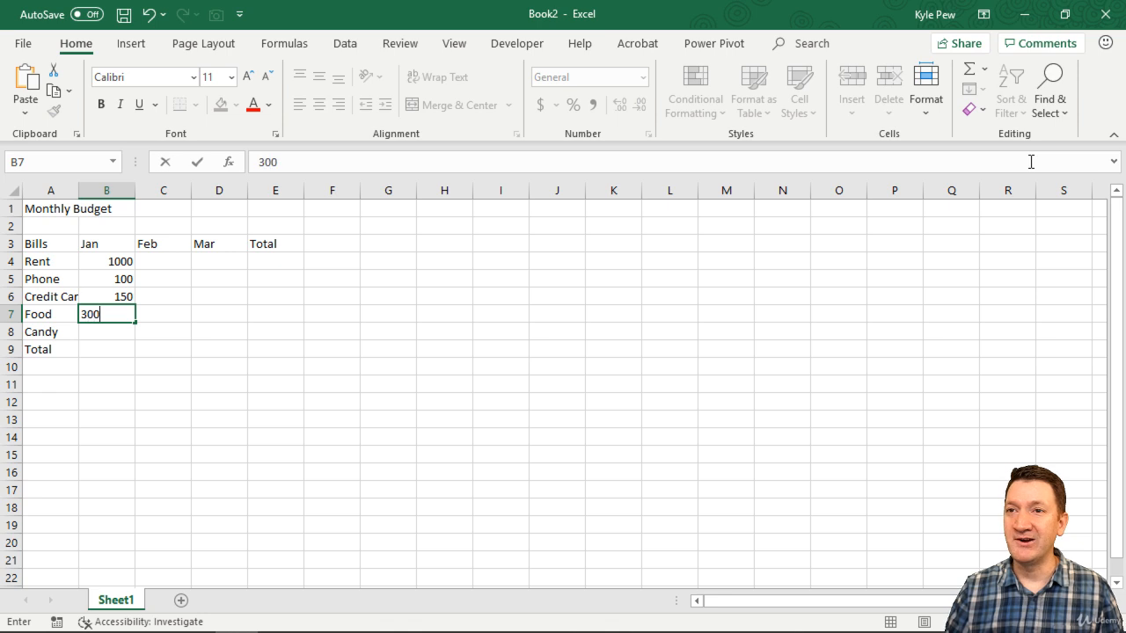
{"action": "key", "text": "Return"}
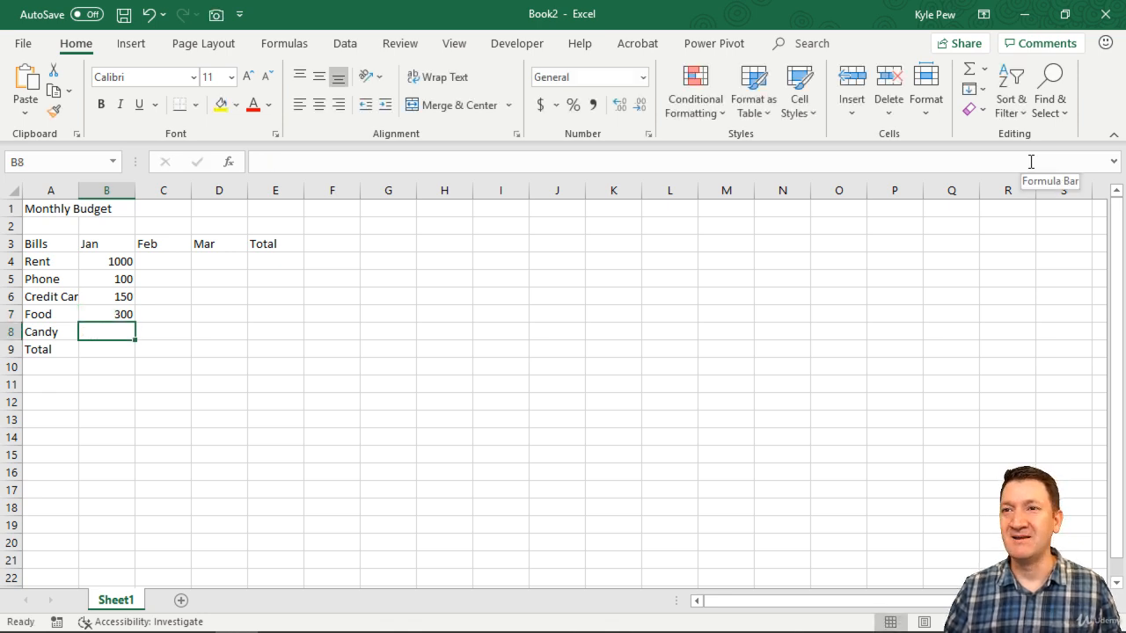
{"action": "type", "text": "100"}
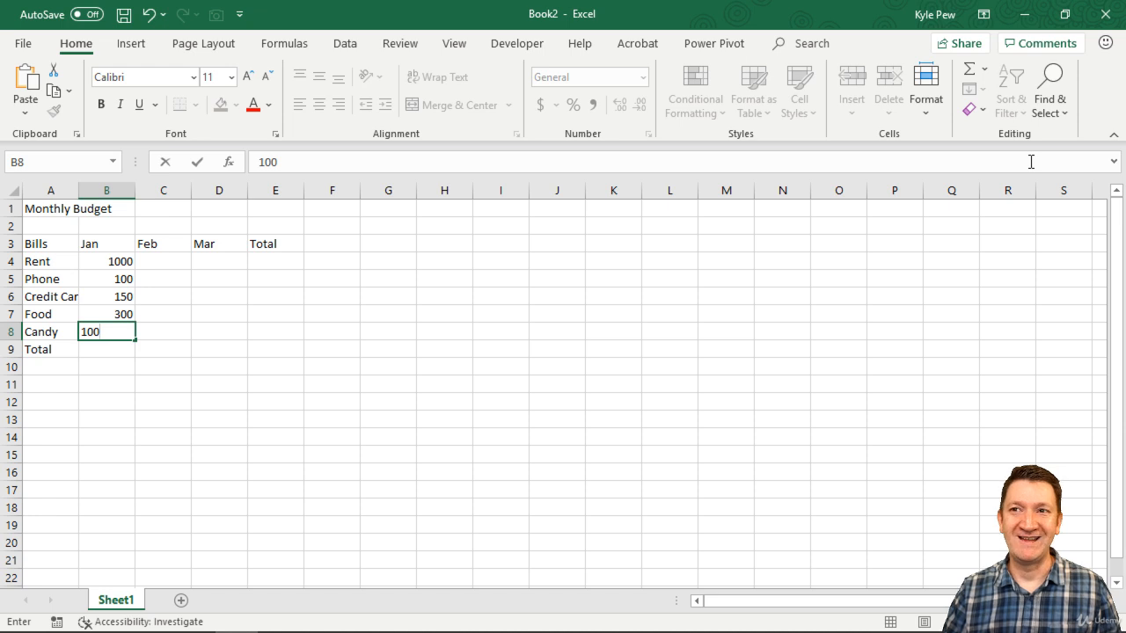
{"action": "key", "text": "Tab"}
Enter the February amounts in C4:C8: Rent 1000, Phone 125, Credit Cards 200, Food 275 and Candy 100.
{"action": "key", "text": "Up"}
{"action": "key", "text": "Up"}
{"action": "key", "text": "Up"}
{"action": "key", "text": "Up"}
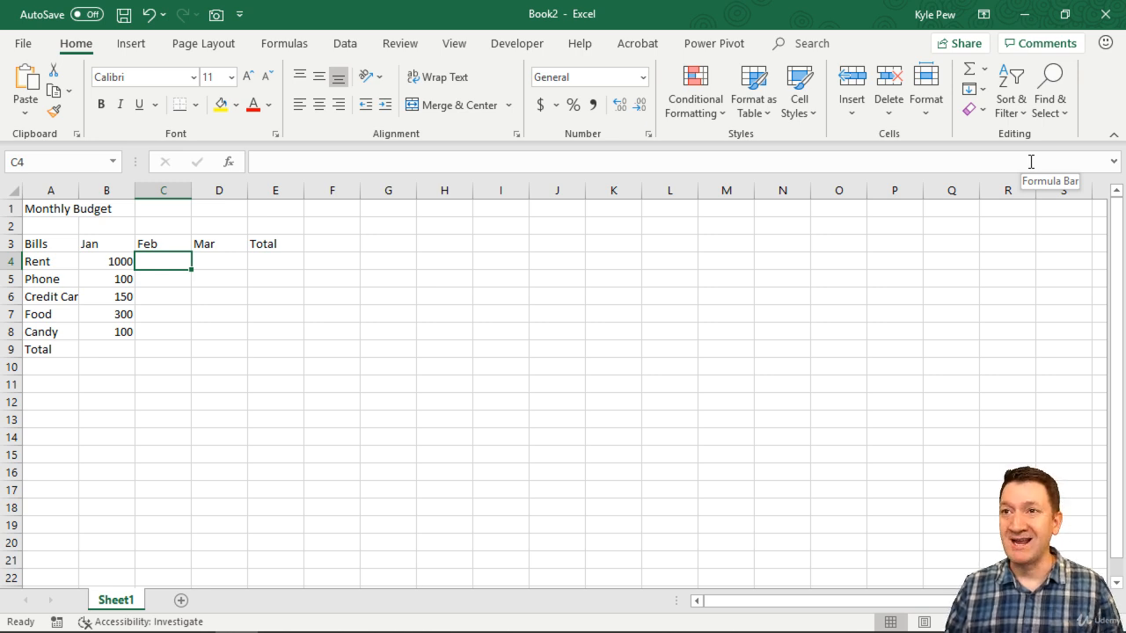
{"action": "type", "text": "1000"}
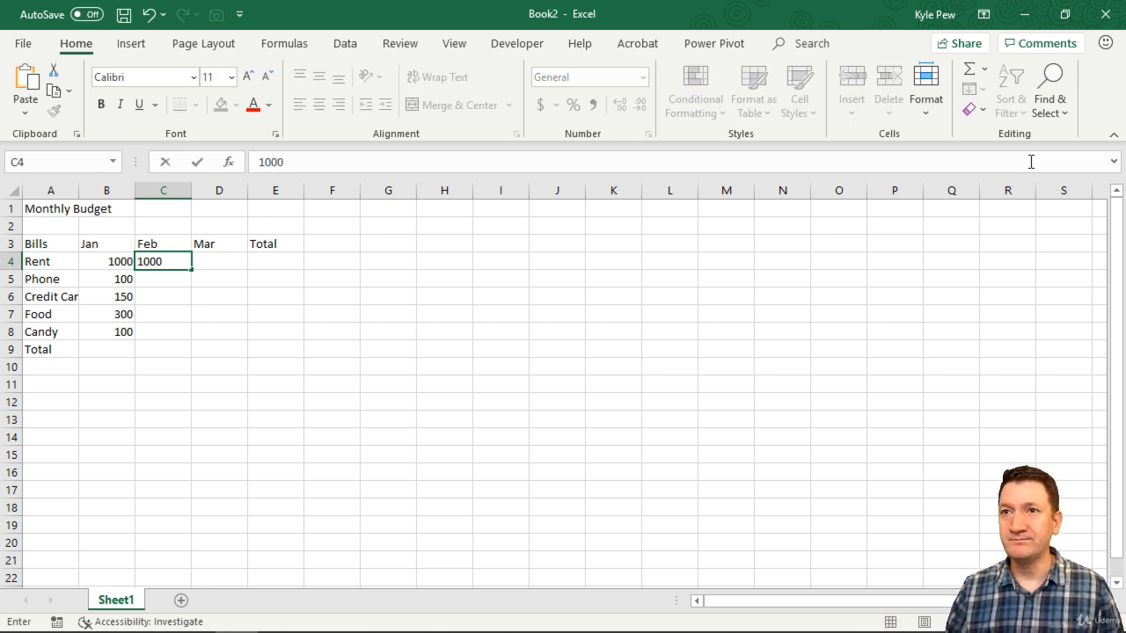
{"action": "key", "text": "Return"}
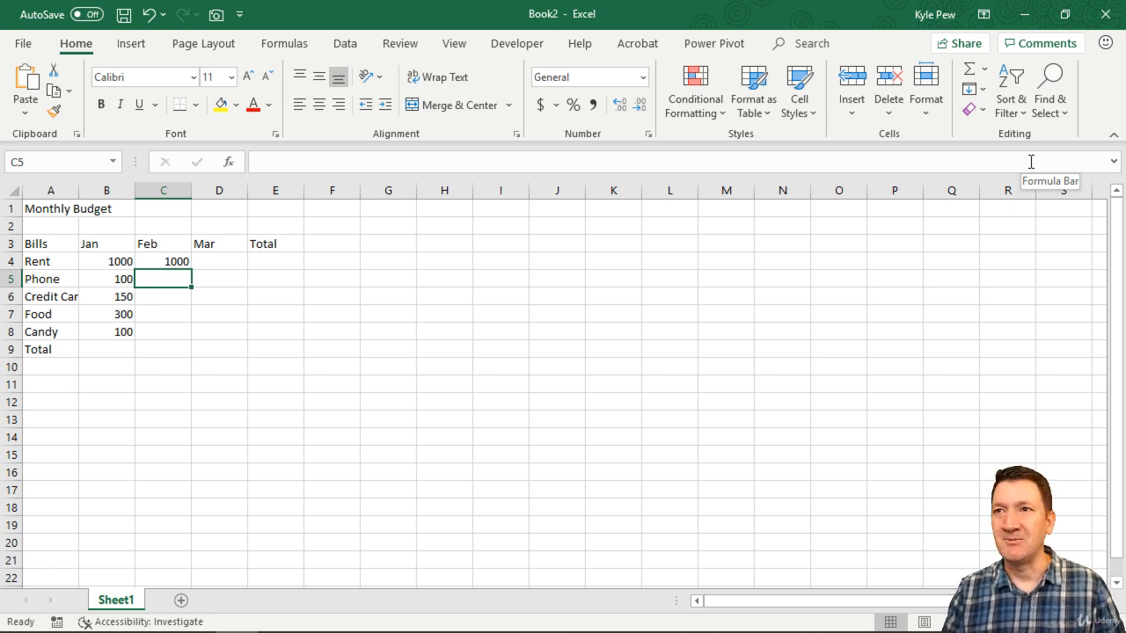
{"action": "type", "text": "125"}
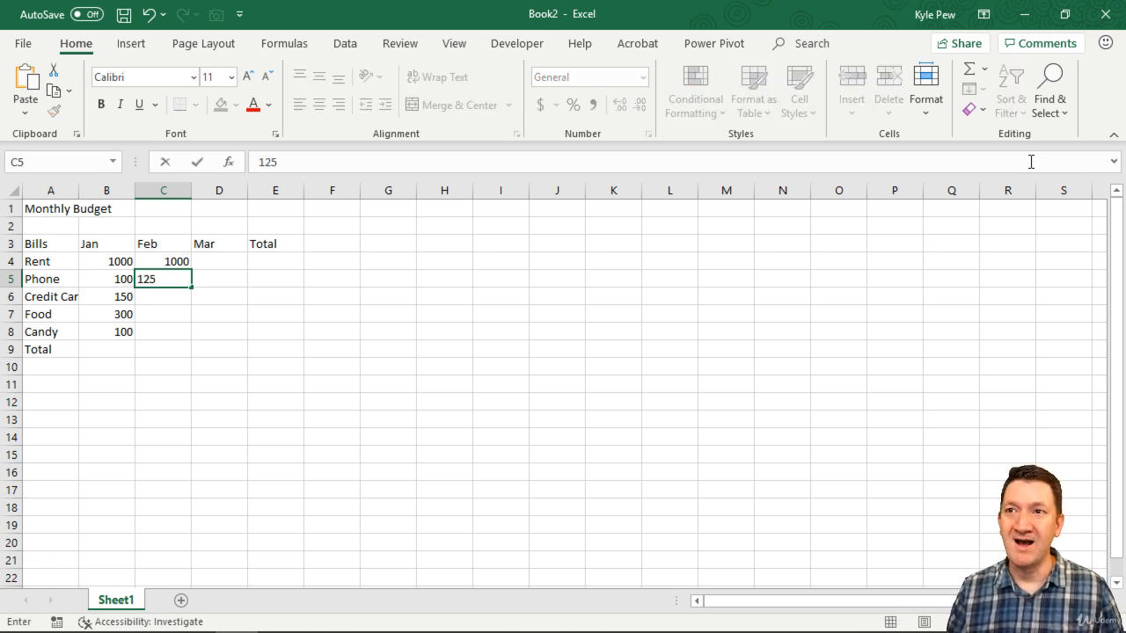
{"action": "key", "text": "Return"}
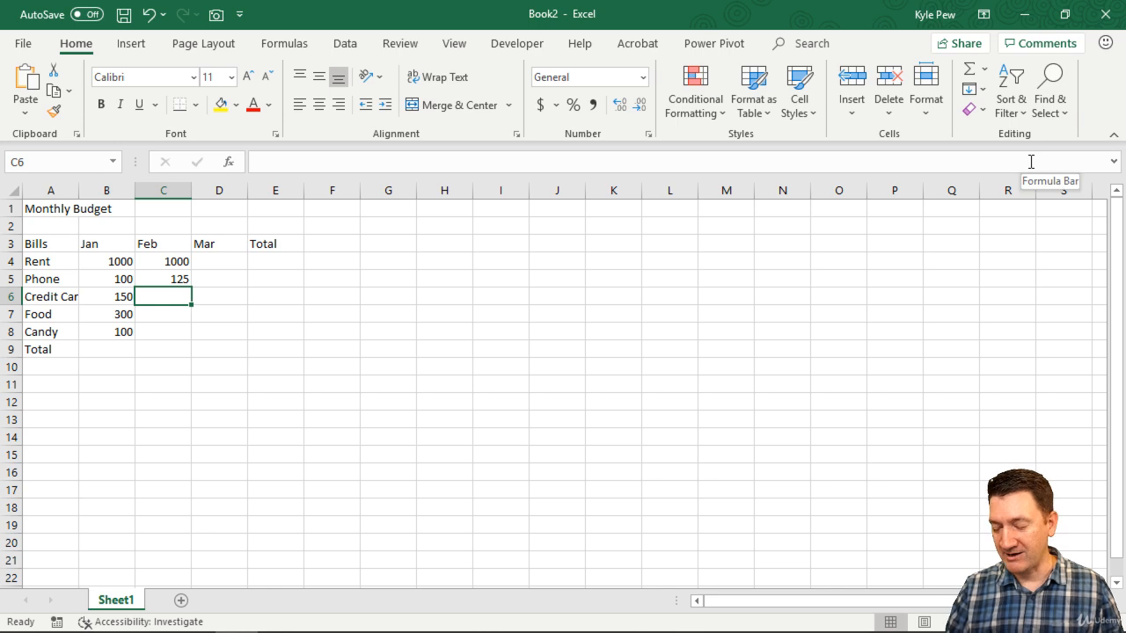
{"action": "type", "text": "200"}
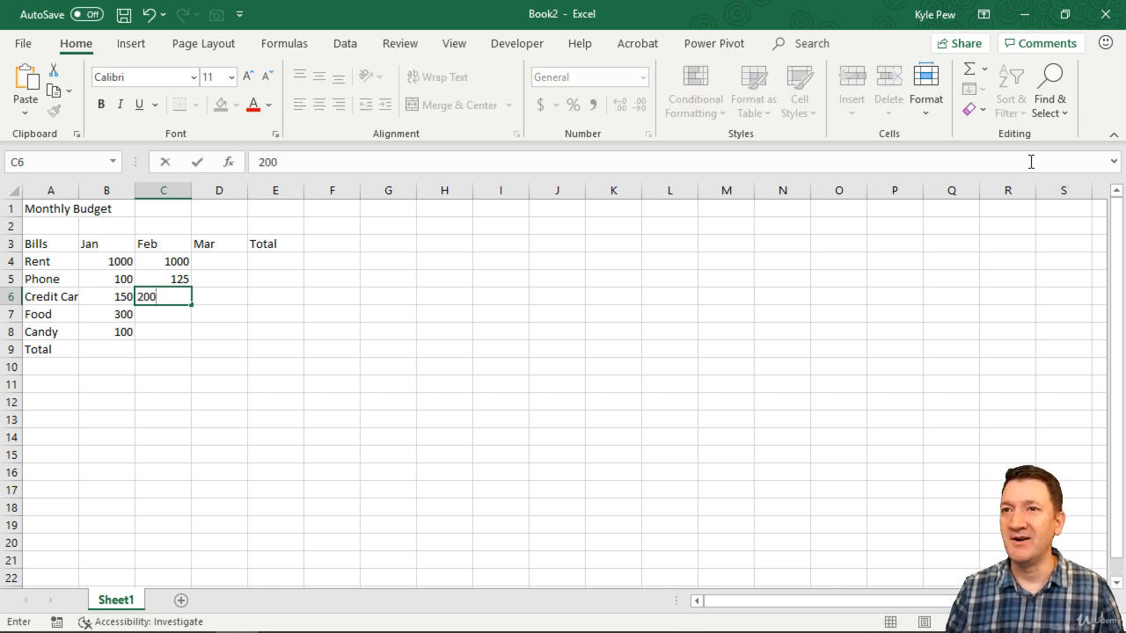
{"action": "key", "text": "Return"}
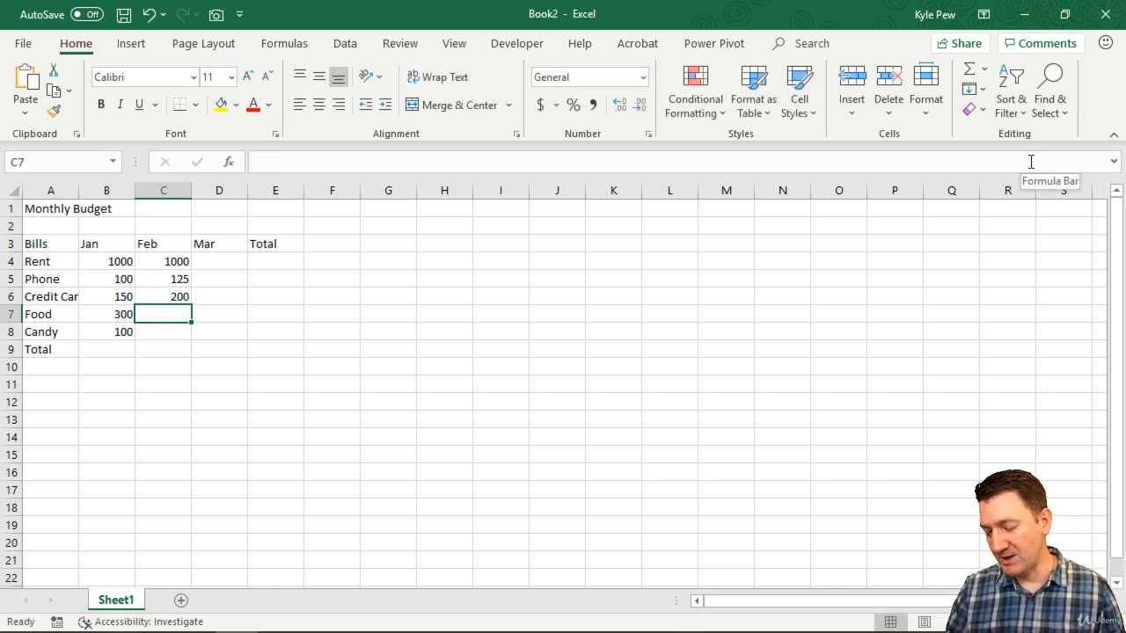
{"action": "type", "text": "275"}
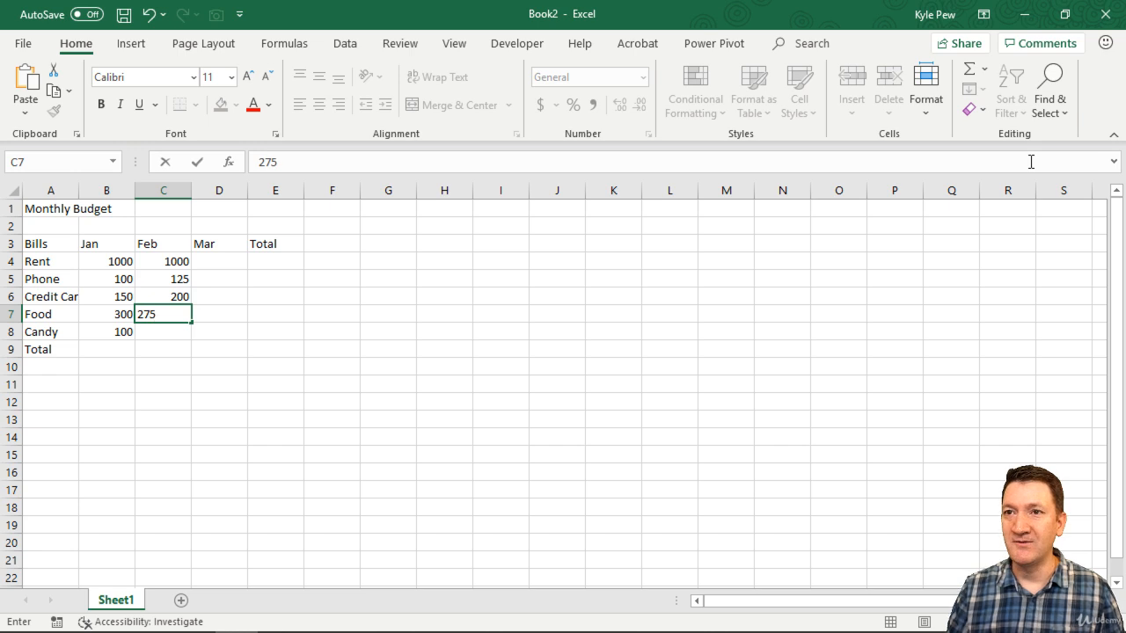
{"action": "key", "text": "Return"}
{"action": "type", "text": "100"}
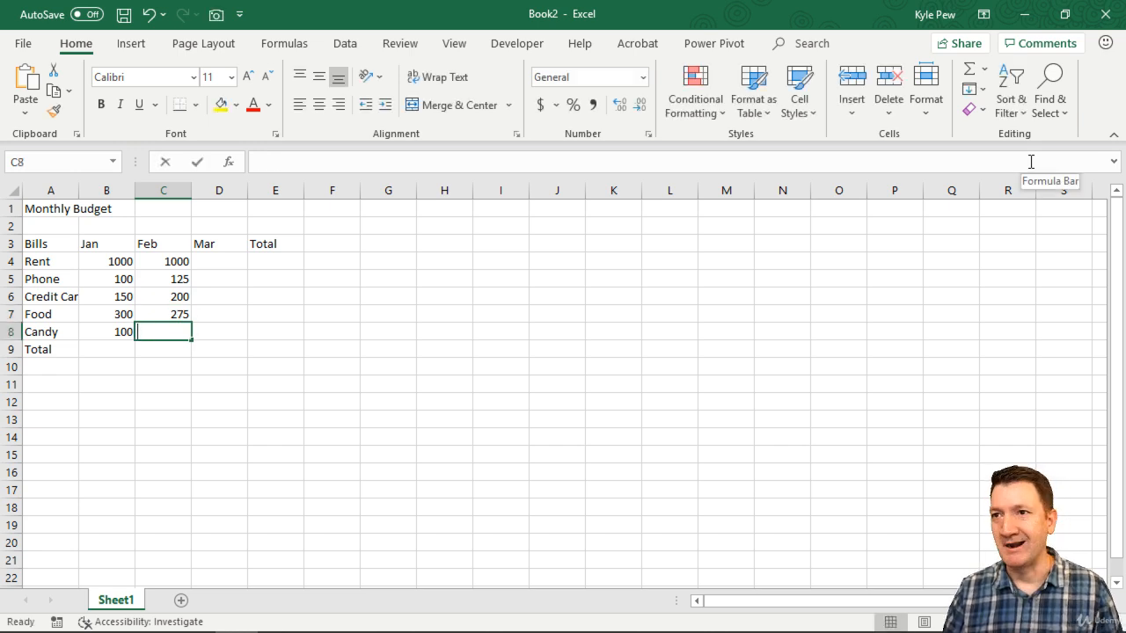
{"action": "key", "text": "Tab"}
Enter the March amounts in D4:D8: Rent 1000, Phone 100, Credit Cards 175, Food 350 and Candy 125.
{"action": "key", "text": "Up"}
{"action": "key", "text": "Up"}
{"action": "key", "text": "Up"}
{"action": "key", "text": "Up"}
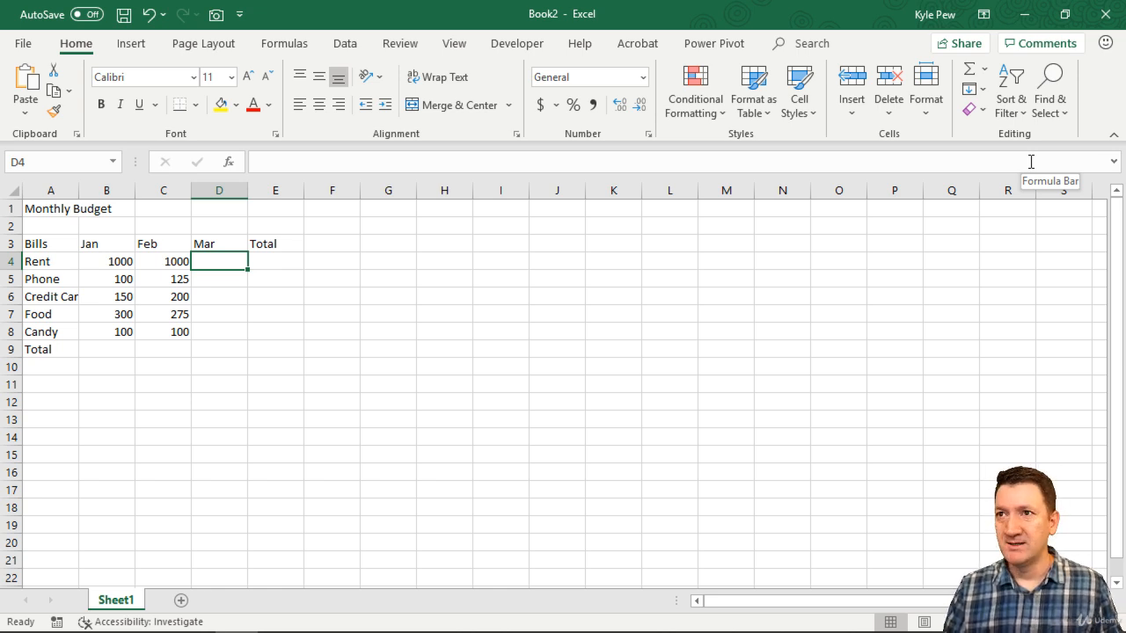
{"action": "type", "text": "1000"}
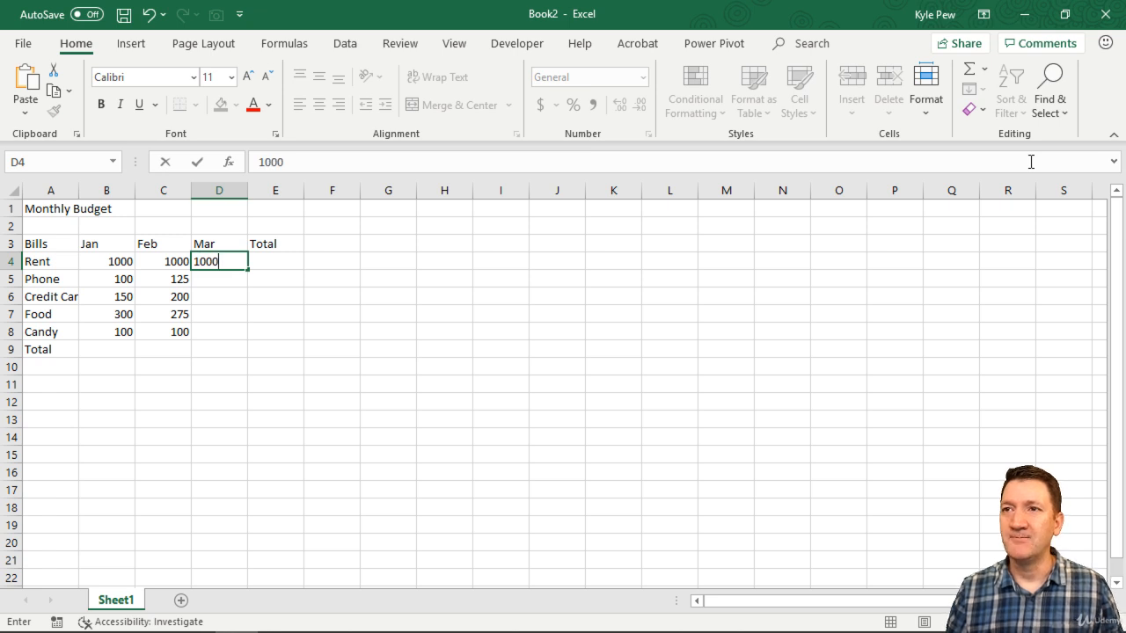
{"action": "key", "text": "Return"}
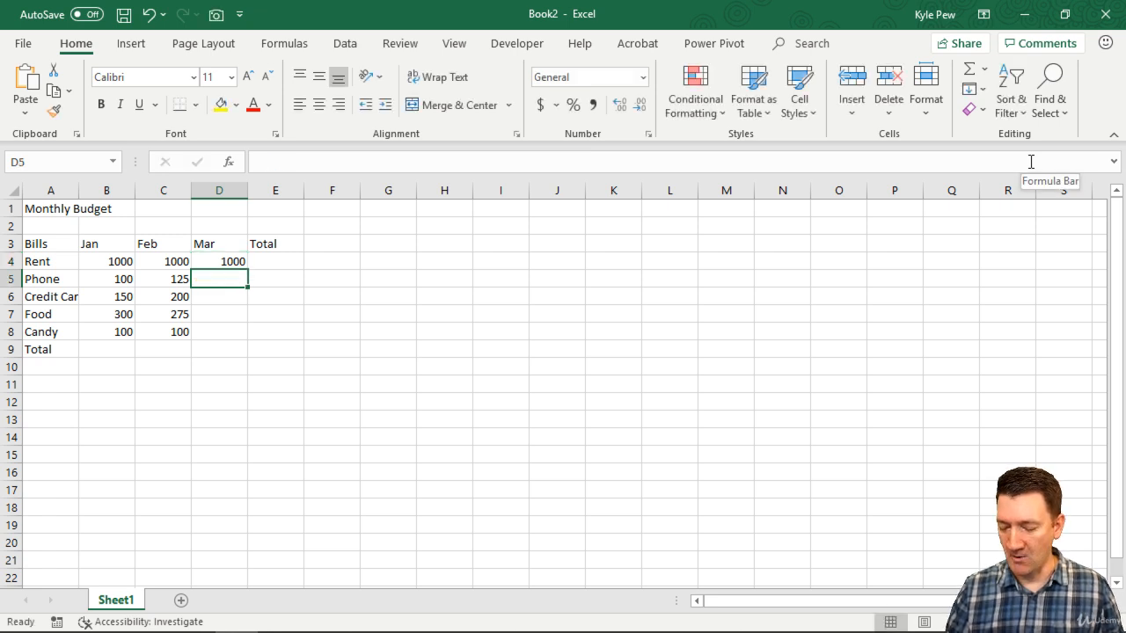
{"action": "type", "text": "100"}
{"action": "key", "text": "Return"}
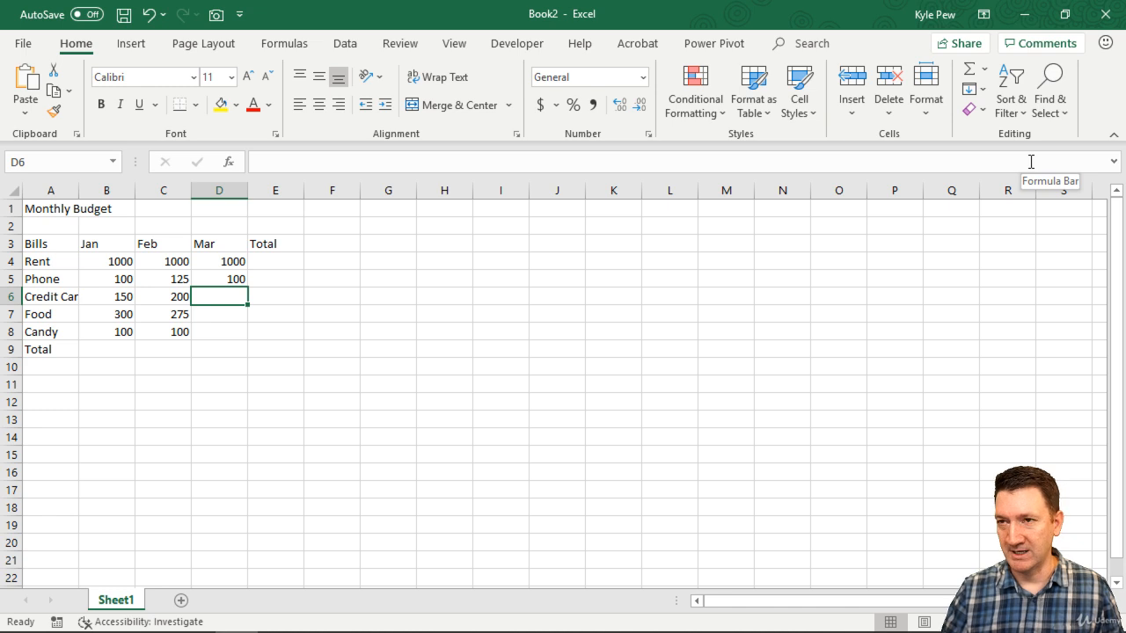
{"action": "type", "text": "175"}
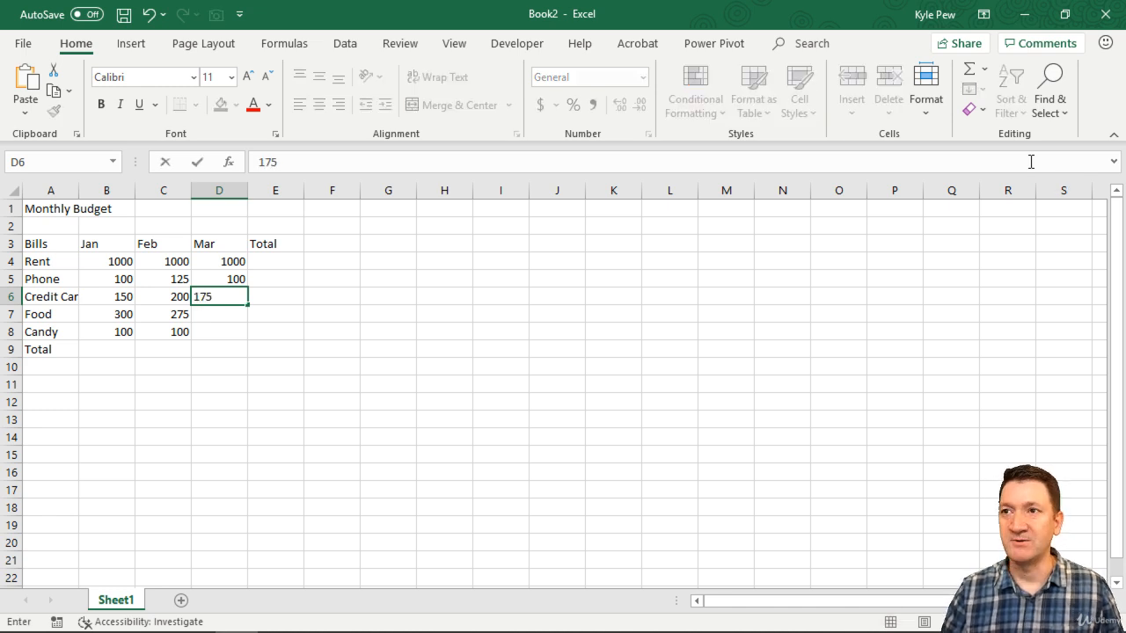
{"action": "key", "text": "Return"}
{"action": "type", "text": "350"}
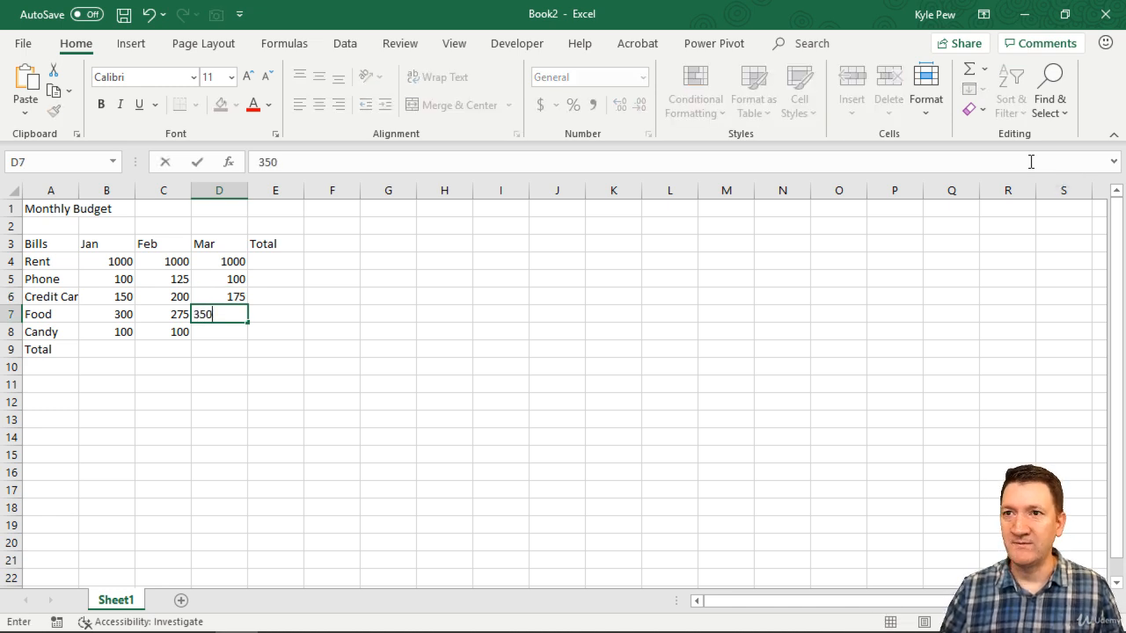
{"action": "key", "text": "Return"}
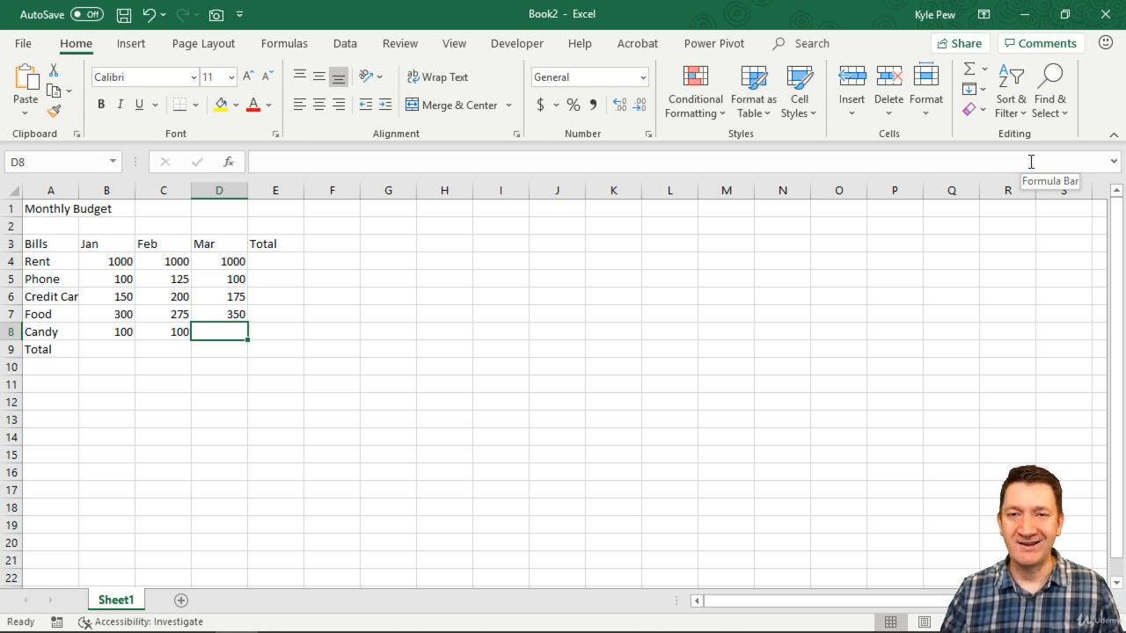
{"action": "type", "text": "125"}
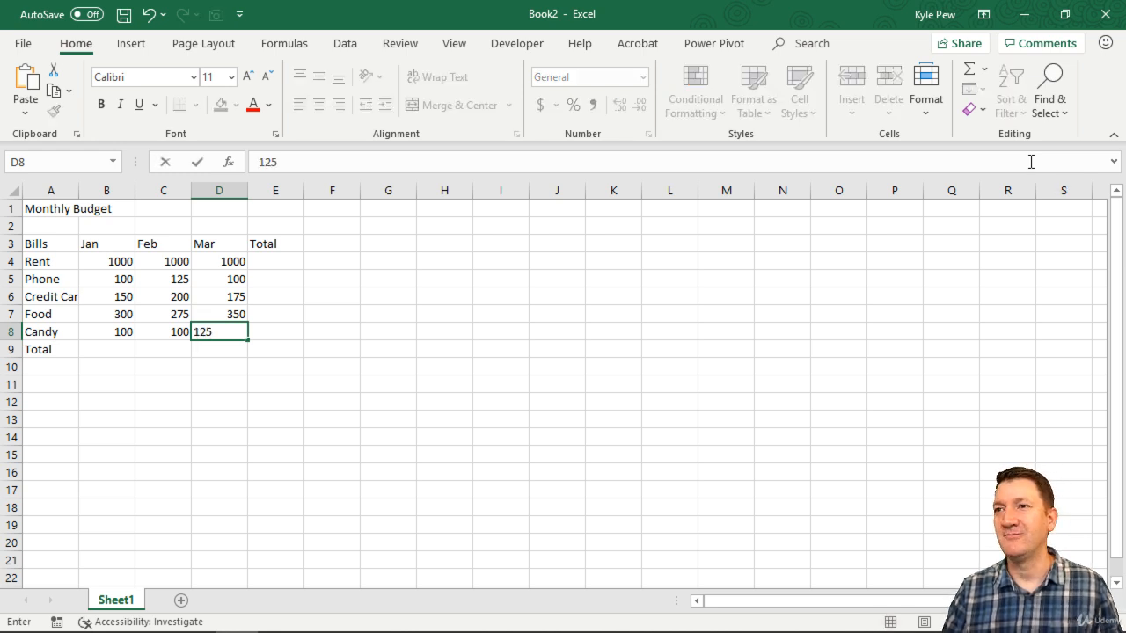
{"action": "key", "text": "Return"}
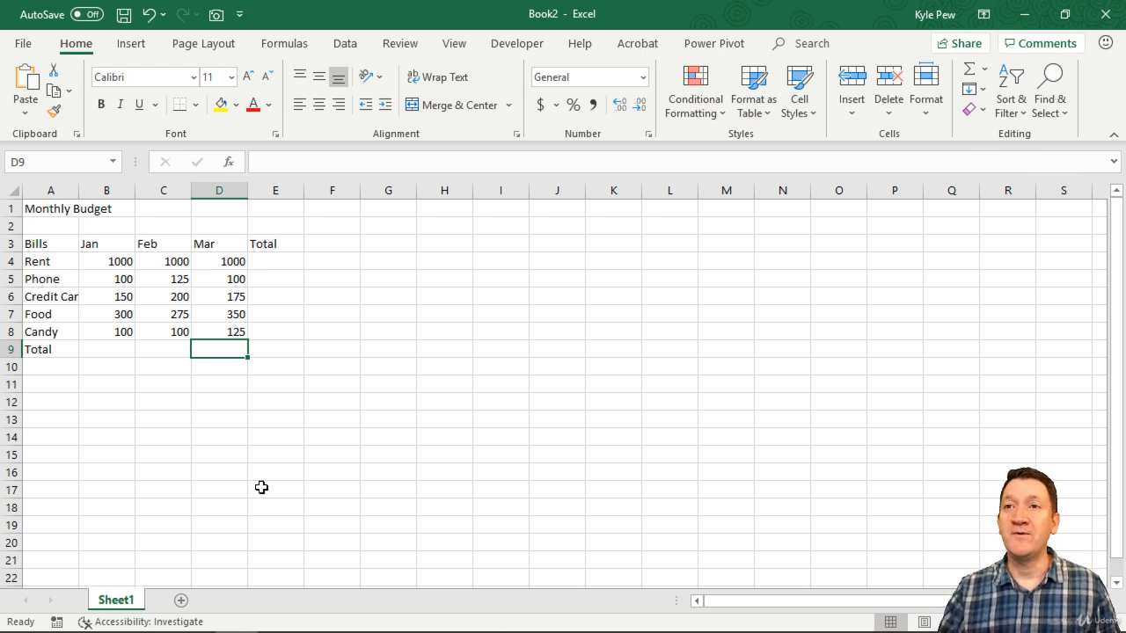
Examine the budget's structure by selecting the bill labels and row 3 headings, the amounts in B4:D8, and the month headings.
{"action": "left_click_drag", "start_coordinate": [55, 246], "coordinate": [45, 352]}
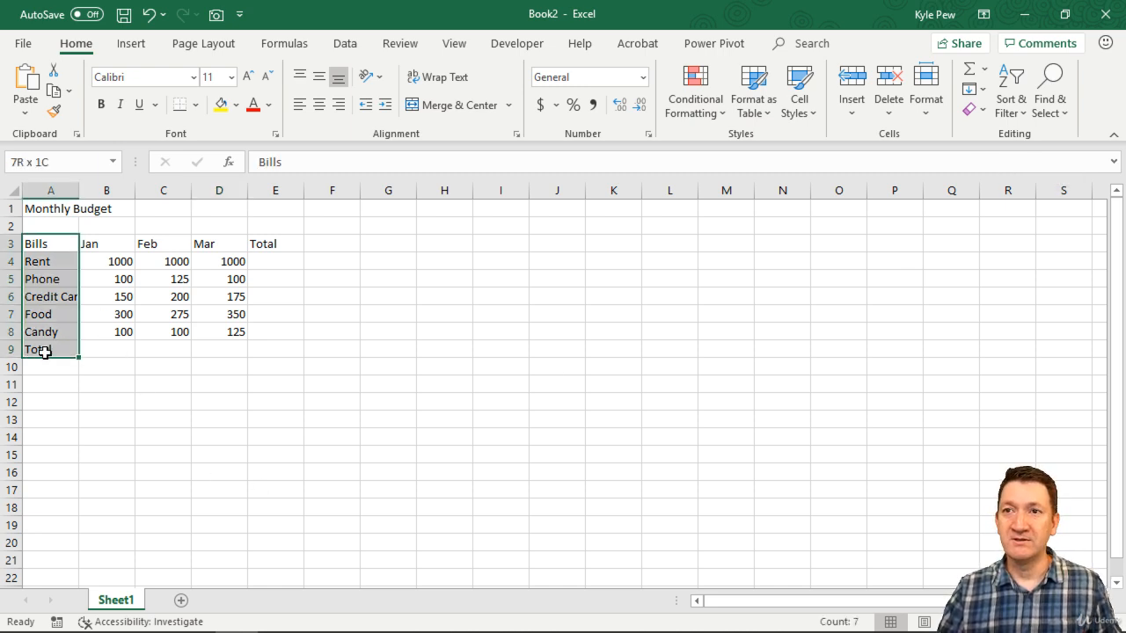
{"action": "left_click_drag", "start_coordinate": [88, 243], "coordinate": [297, 247], "text": "ctrl"}
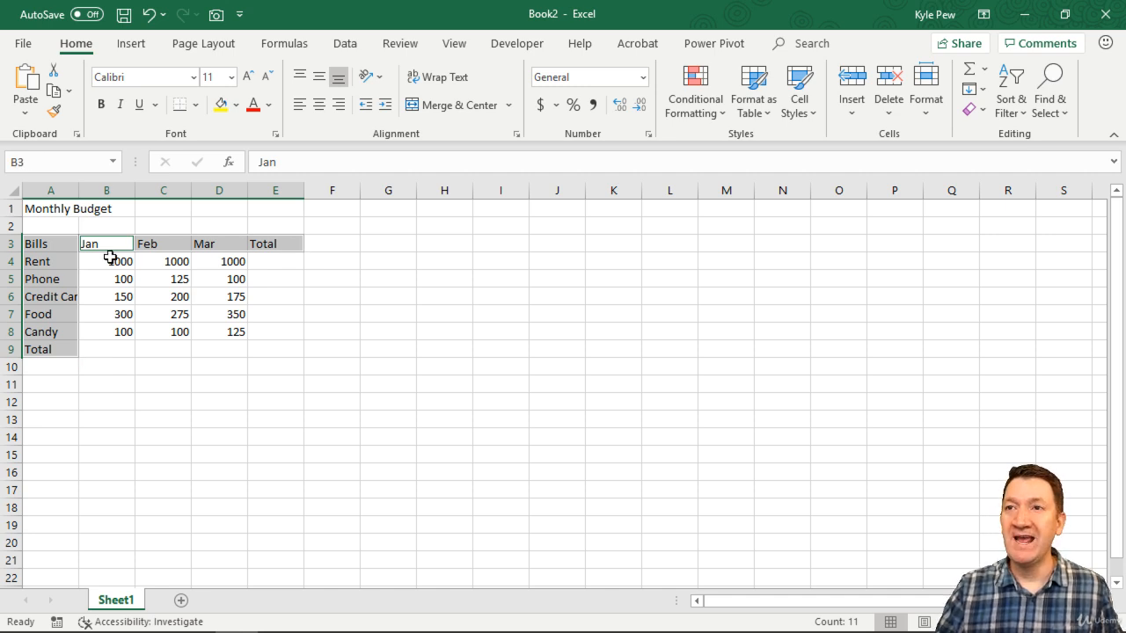
{"action": "left_click_drag", "start_coordinate": [107, 257], "coordinate": [207, 327]}
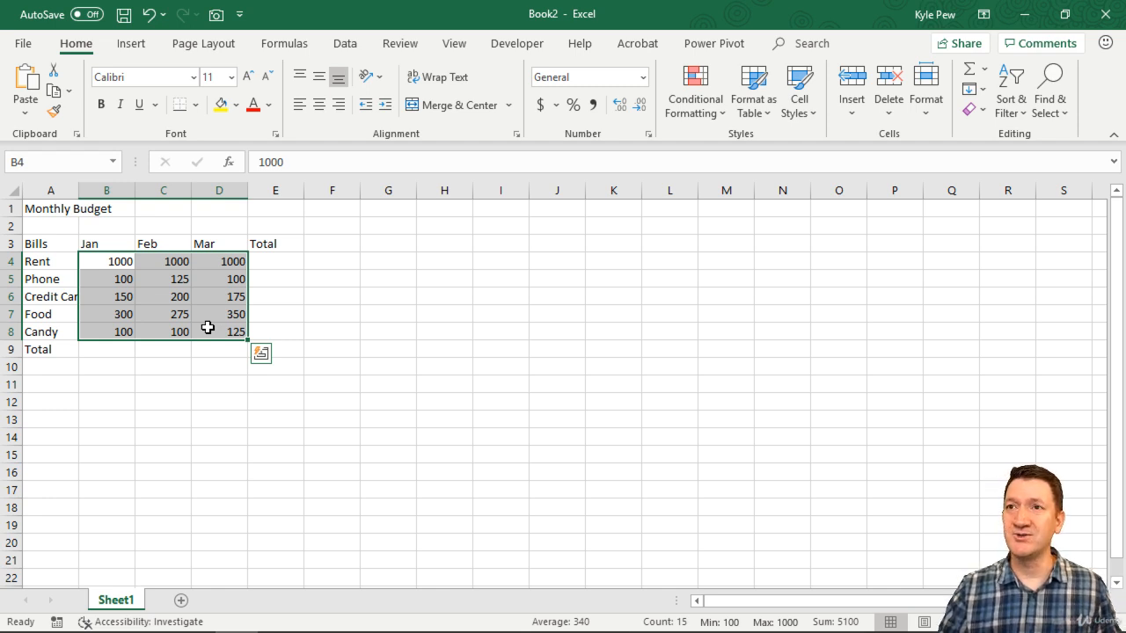
{"action": "left_click_drag", "start_coordinate": [26, 244], "coordinate": [273, 244]}
{"action": "left_click_drag", "start_coordinate": [39, 261], "coordinate": [55, 347], "text": "ctrl"}
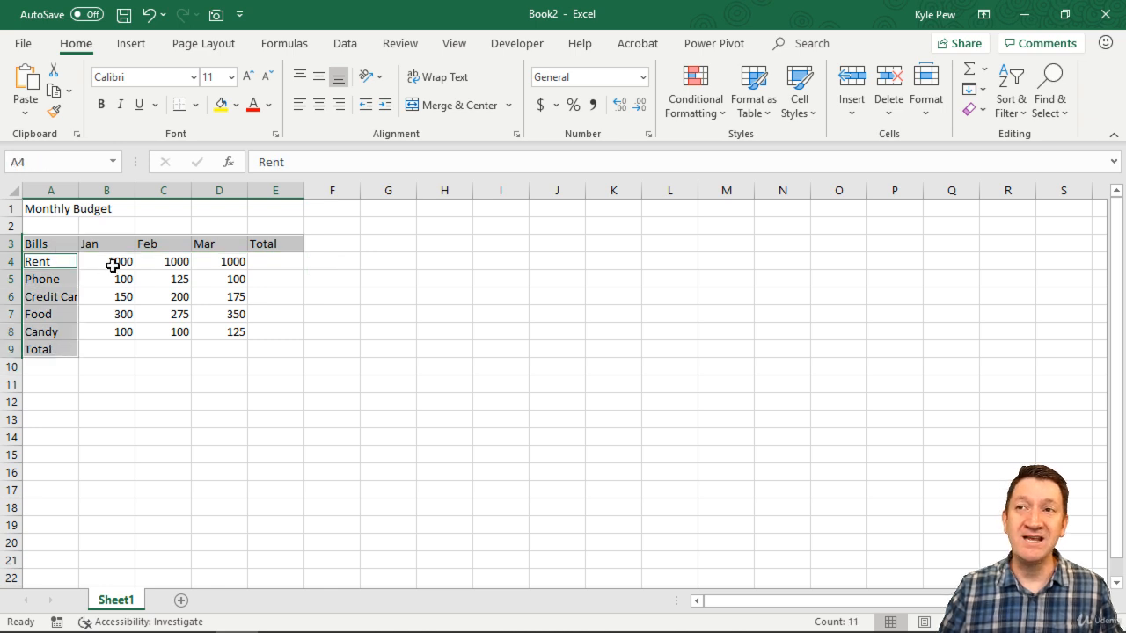
{"action": "left_click_drag", "start_coordinate": [113, 265], "coordinate": [202, 331]}
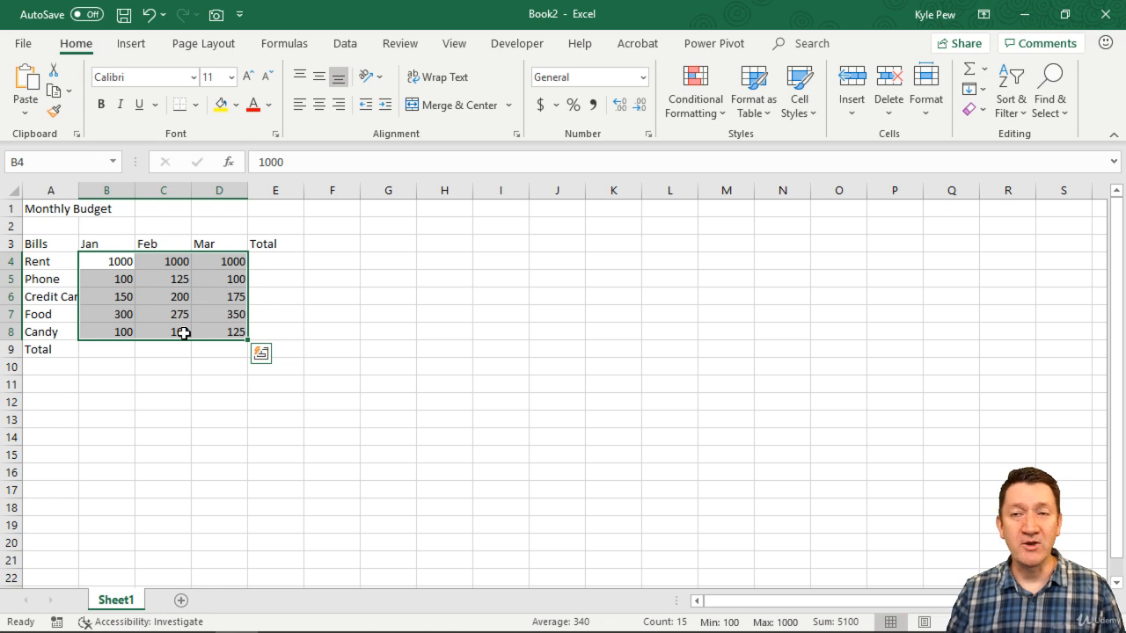
{"action": "left_click_drag", "start_coordinate": [126, 242], "coordinate": [208, 242]}
{"action": "key", "text": "ctrl+2"}
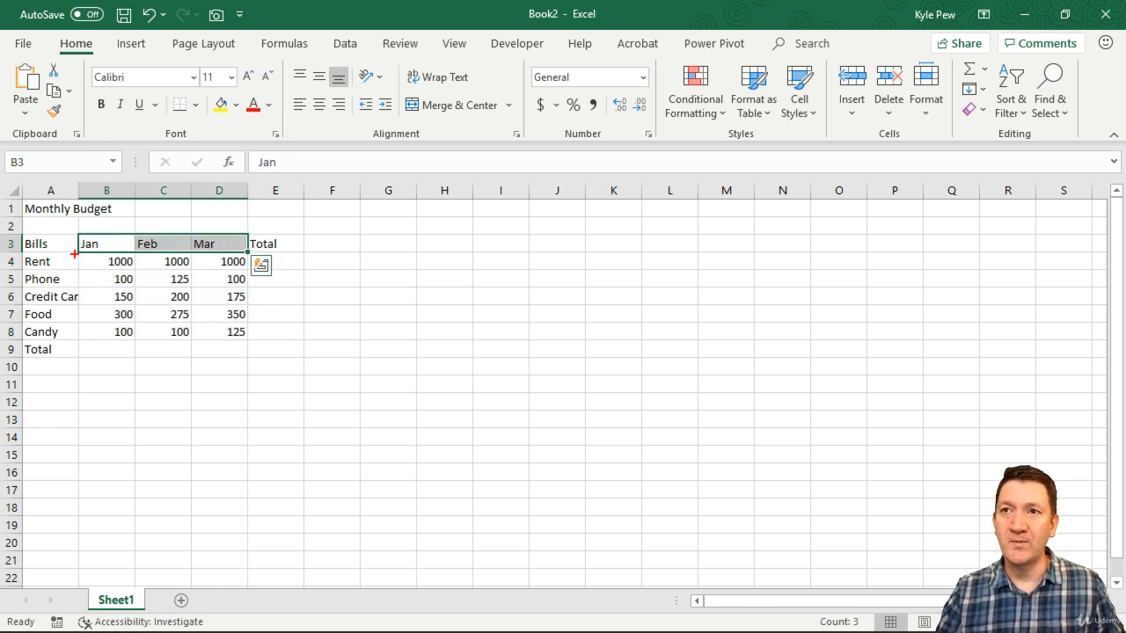
{"action": "mouse_move", "coordinate": [82, 255]}
{"action": "left_mouse_down"}
{"action": "mouse_move", "coordinate": [209, 308]}
{"action": "mouse_move", "coordinate": [252, 345]}
{"action": "left_mouse_up"}
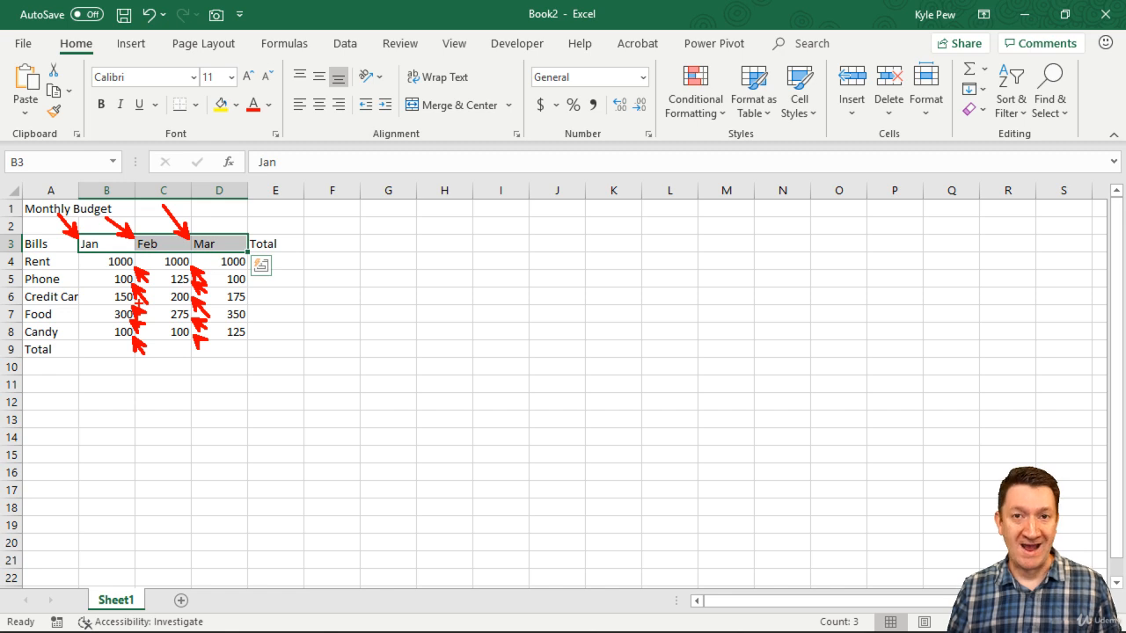
{"action": "key", "text": "Escape"}
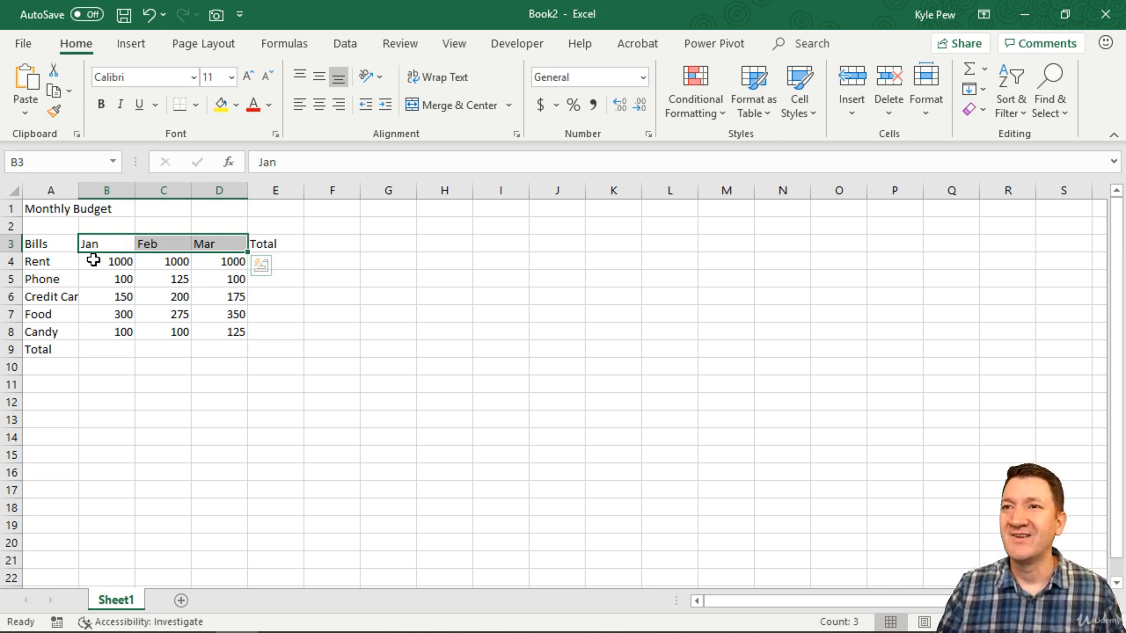
Change the January Rent amount in B4 to 1000.55 and the January Phone amount in B5 to 100.25.
{"action": "left_click", "coordinate": [115, 262]}
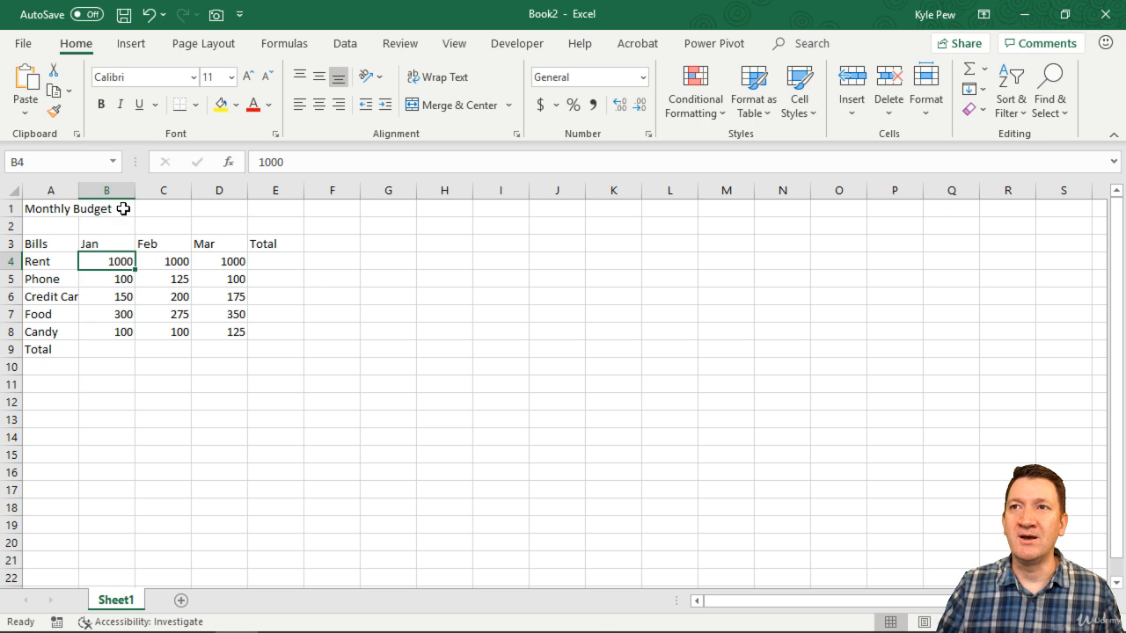
{"action": "double_click", "coordinate": [130, 261]}
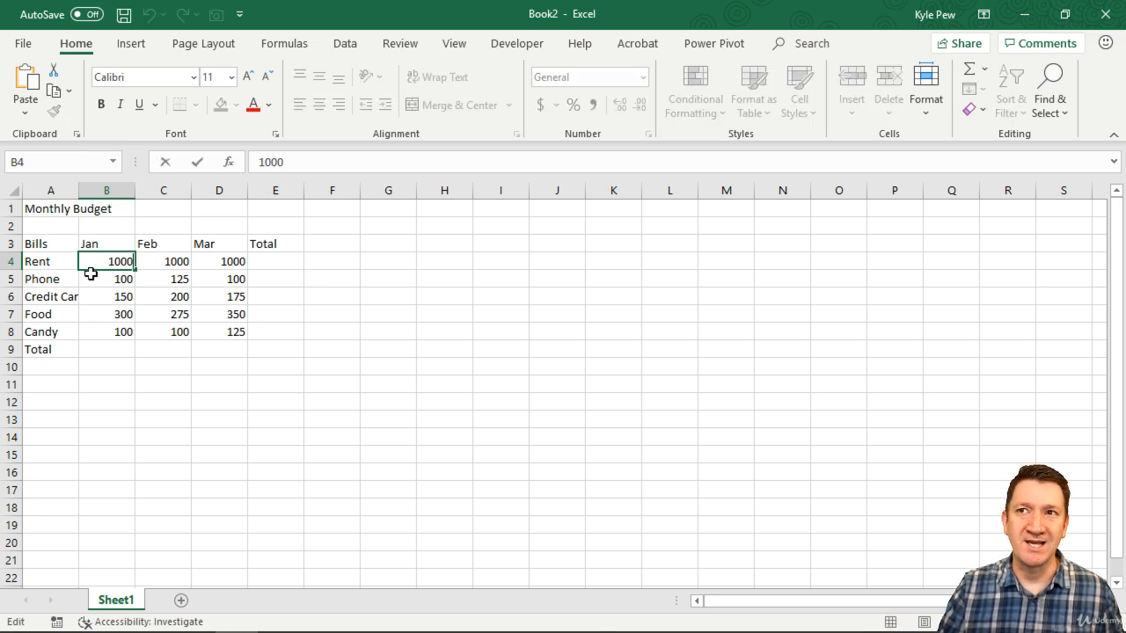
{"action": "type", "text": "."}
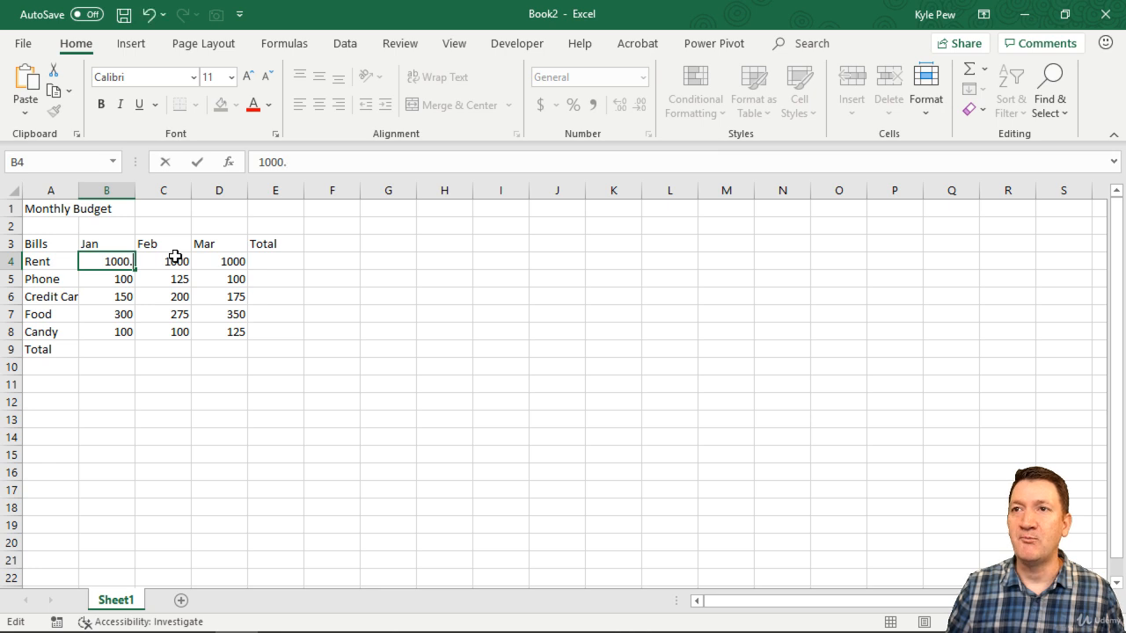
{"action": "type", "text": "55"}
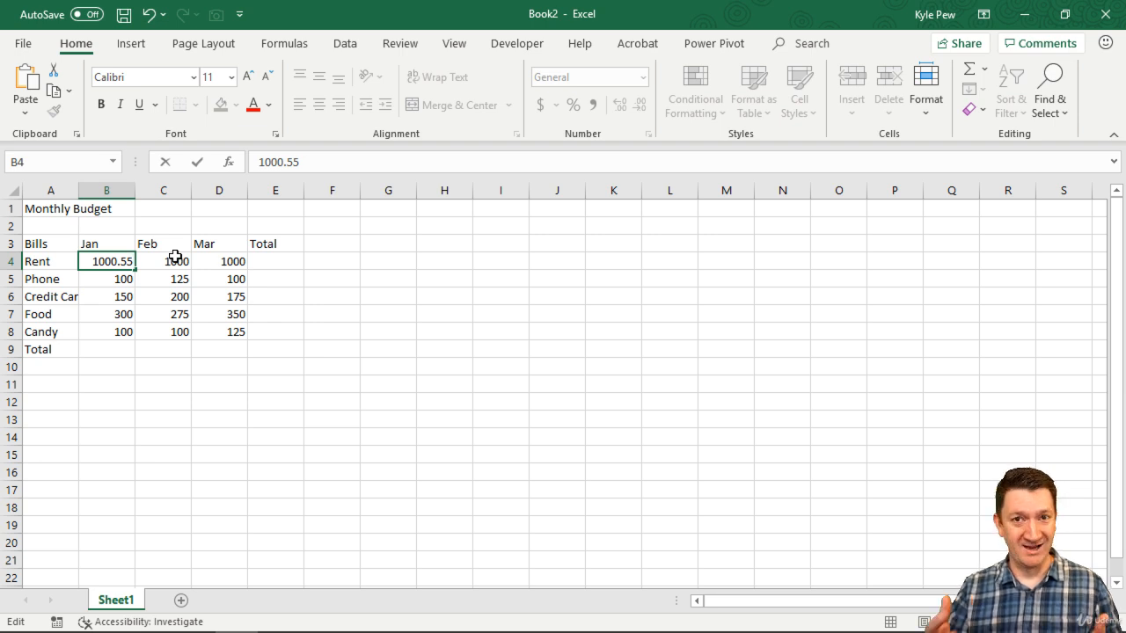
{"action": "key", "text": "Return"}
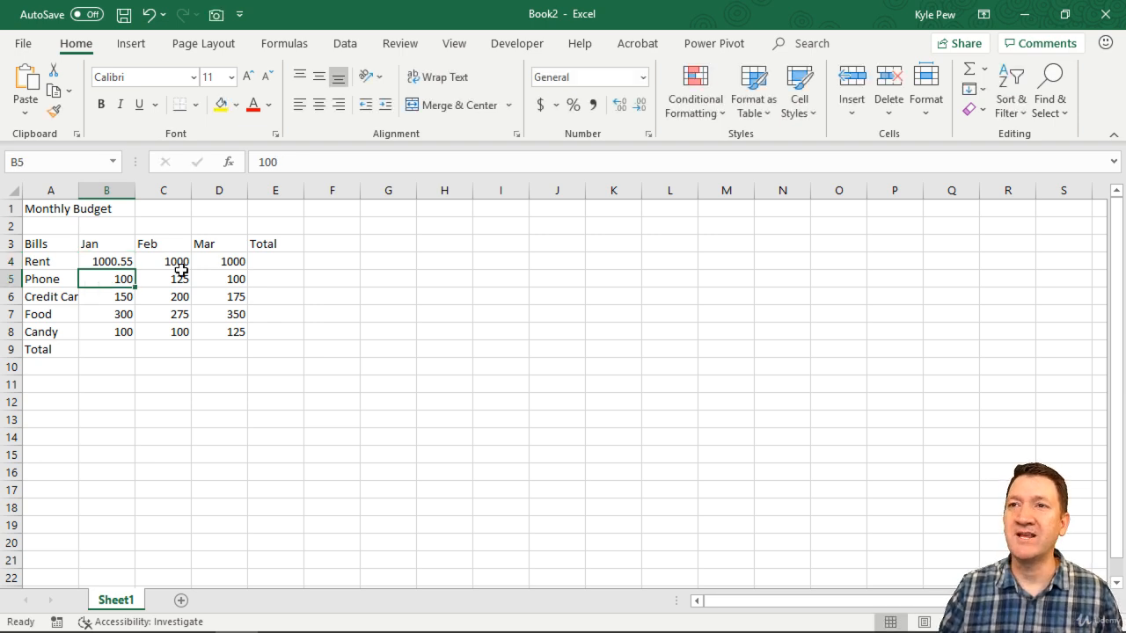
{"action": "double_click", "coordinate": [131, 278]}
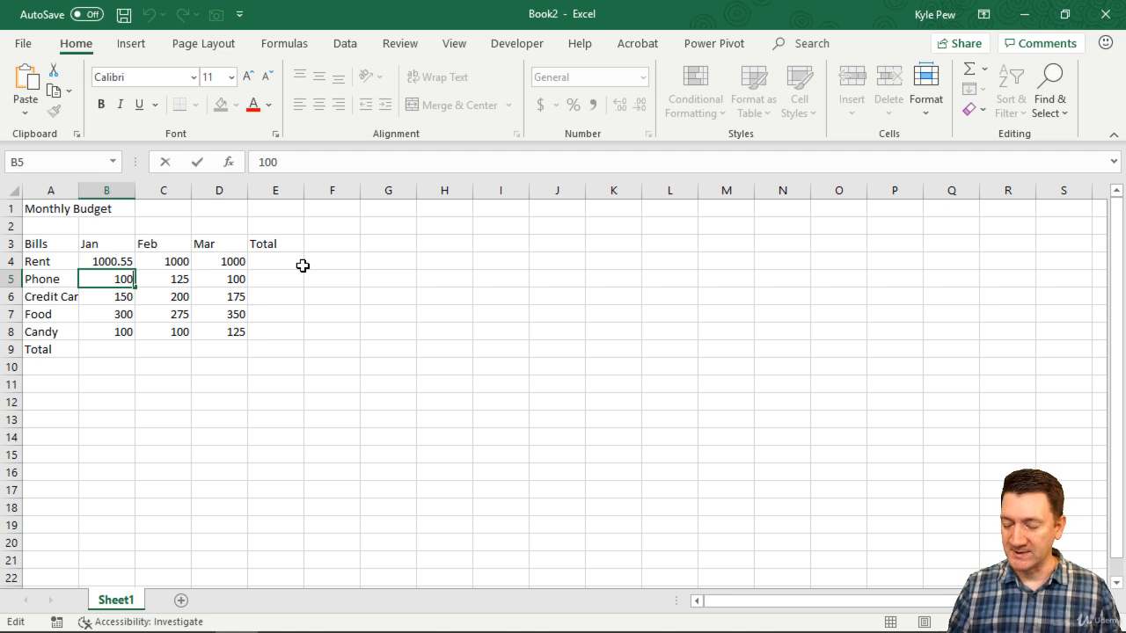
{"action": "type", "text": ".25"}
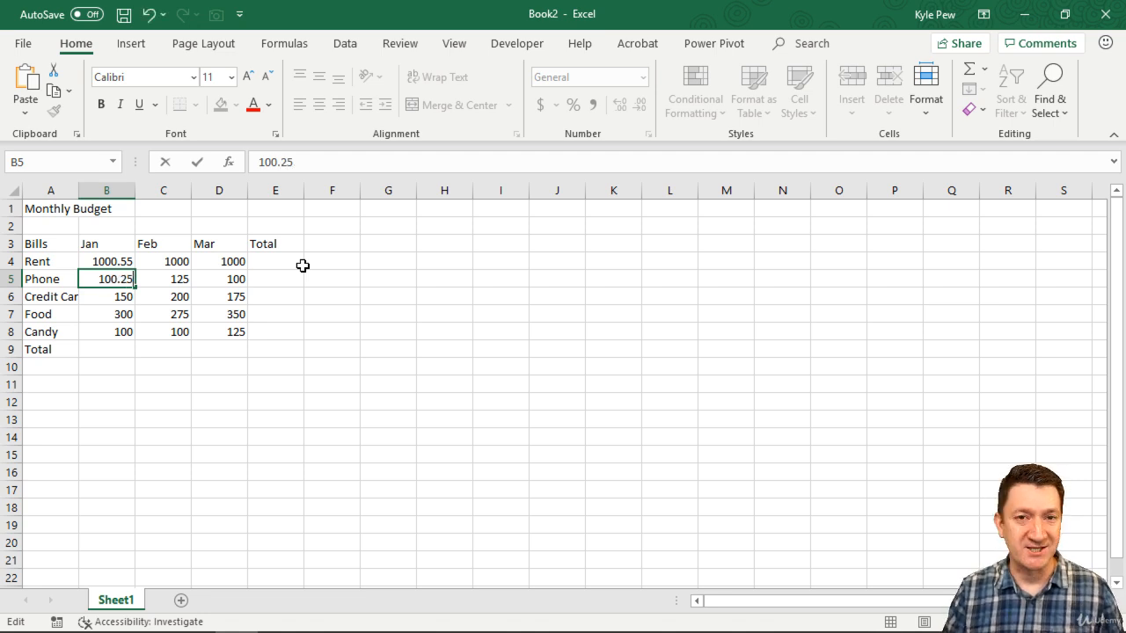
{"action": "key", "text": "Return"}
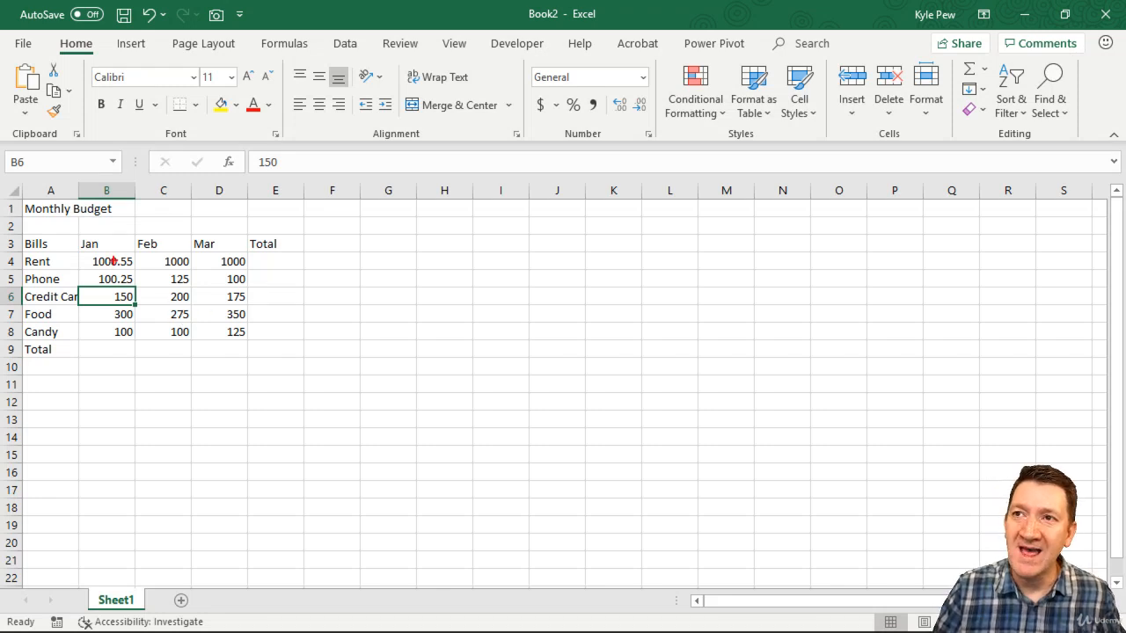
{"action": "left_click_drag", "start_coordinate": [117, 253], "coordinate": [118, 275]}
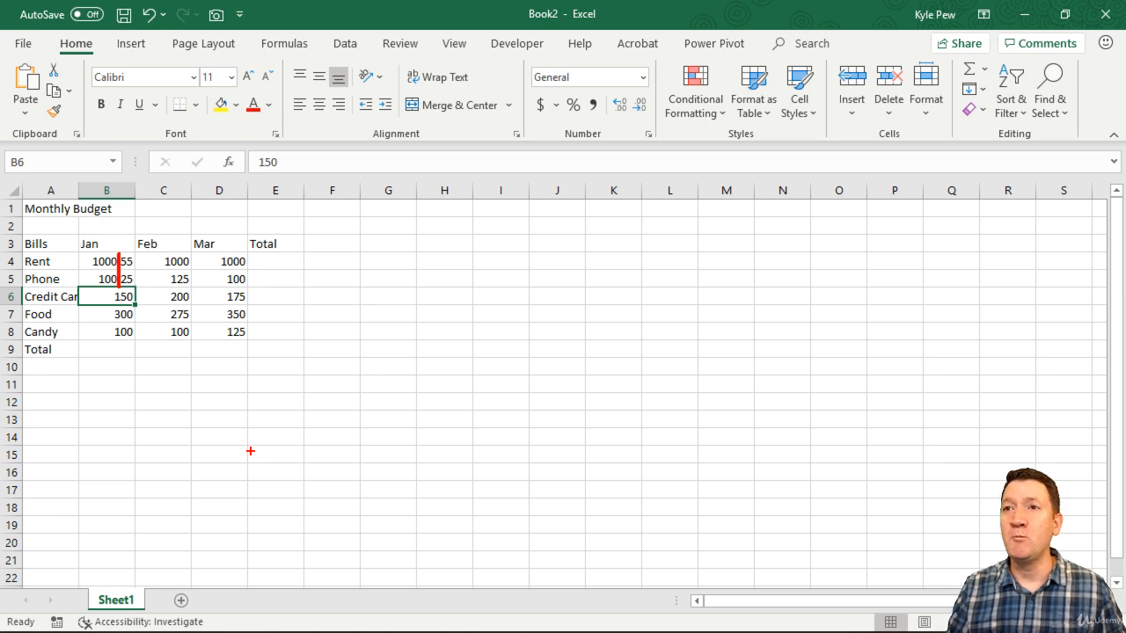
{"action": "key", "text": "Escape"}
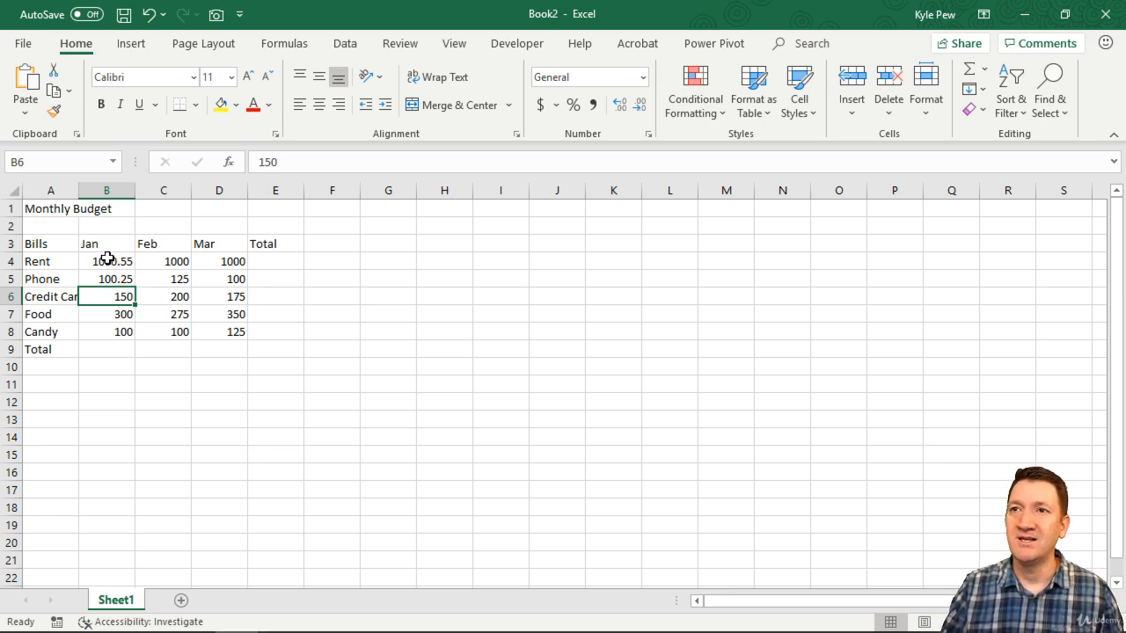
Left-align the January Rent and Phone amounts in B4:B5.
{"action": "left_click_drag", "start_coordinate": [105, 260], "coordinate": [112, 281]}
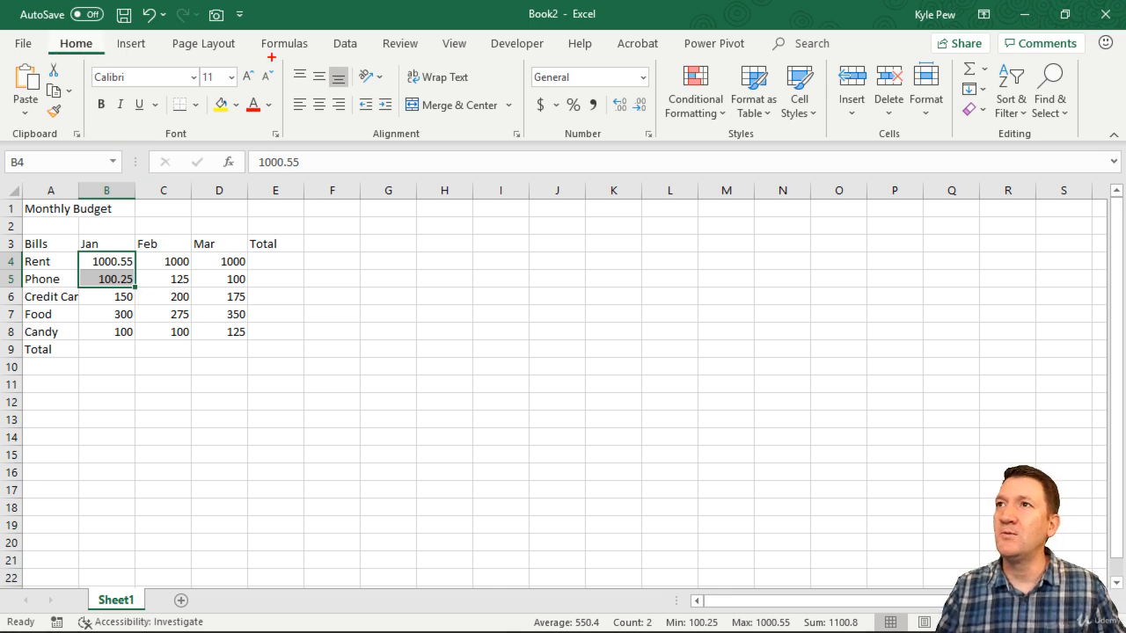
{"action": "left_click_drag", "start_coordinate": [277, 57], "coordinate": [532, 159]}
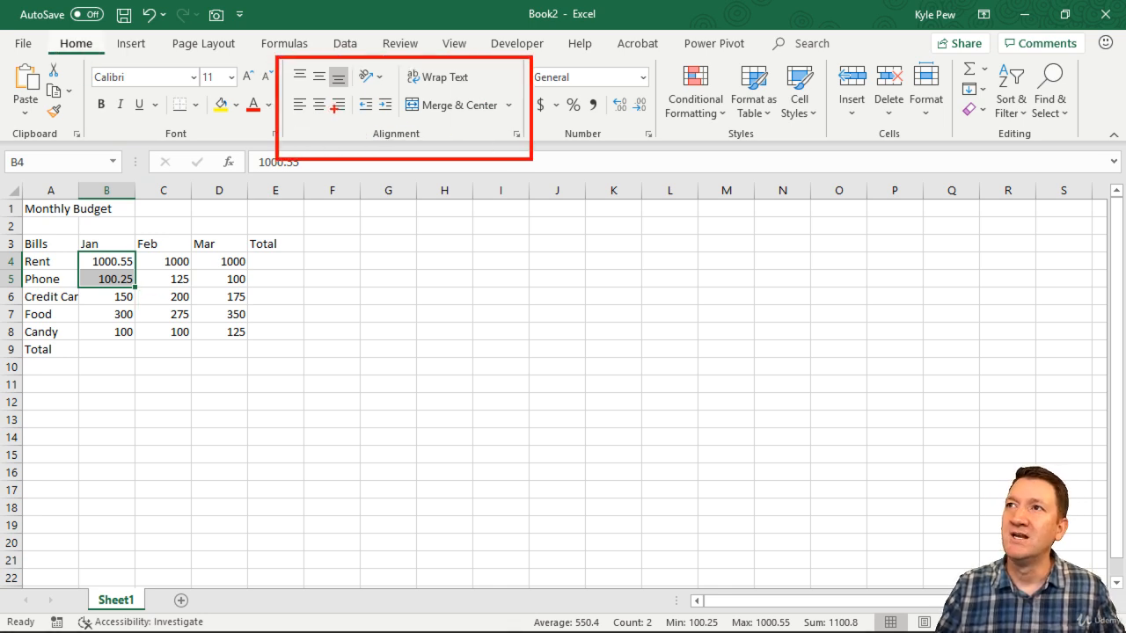
{"action": "left_click_drag", "start_coordinate": [299, 111], "coordinate": [335, 186]}
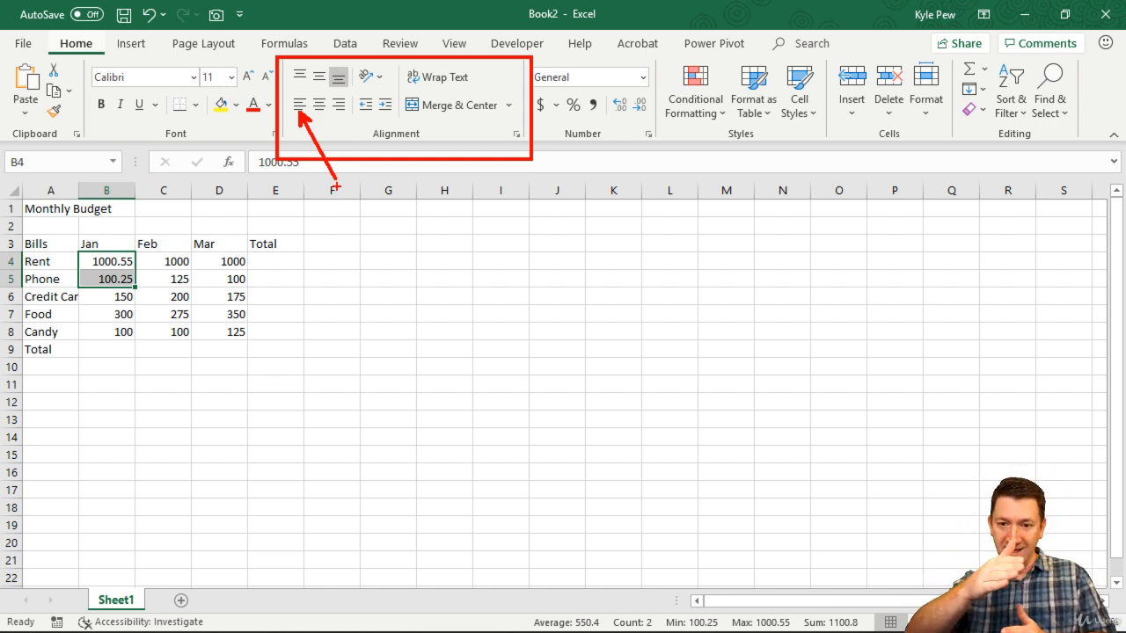
{"action": "key", "text": "Escape"}
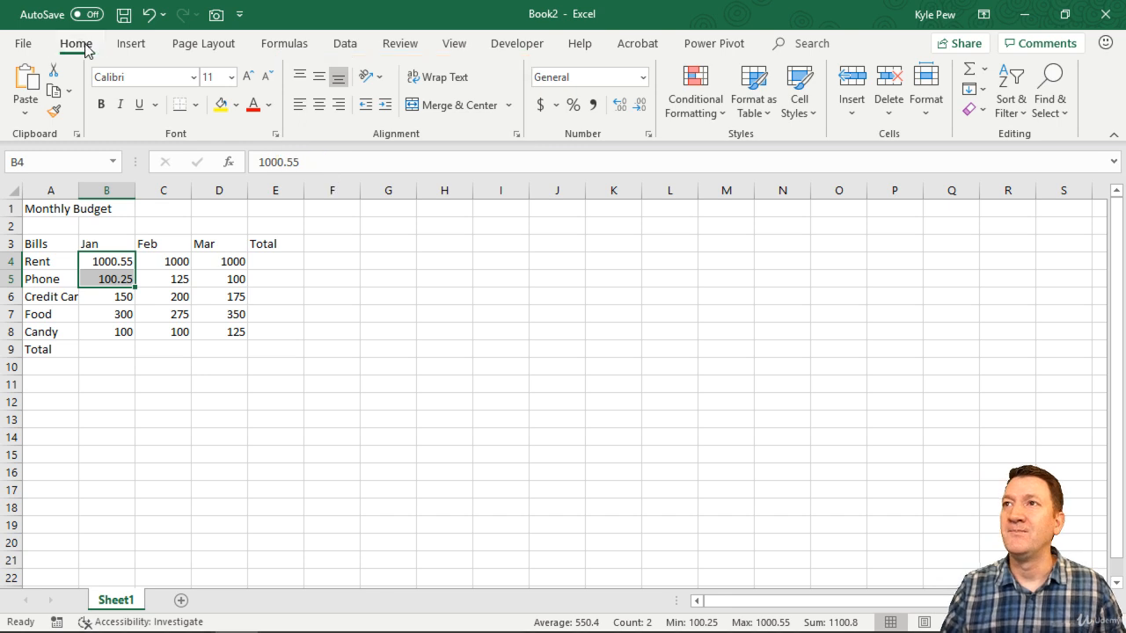
{"action": "left_click", "coordinate": [300, 108]}
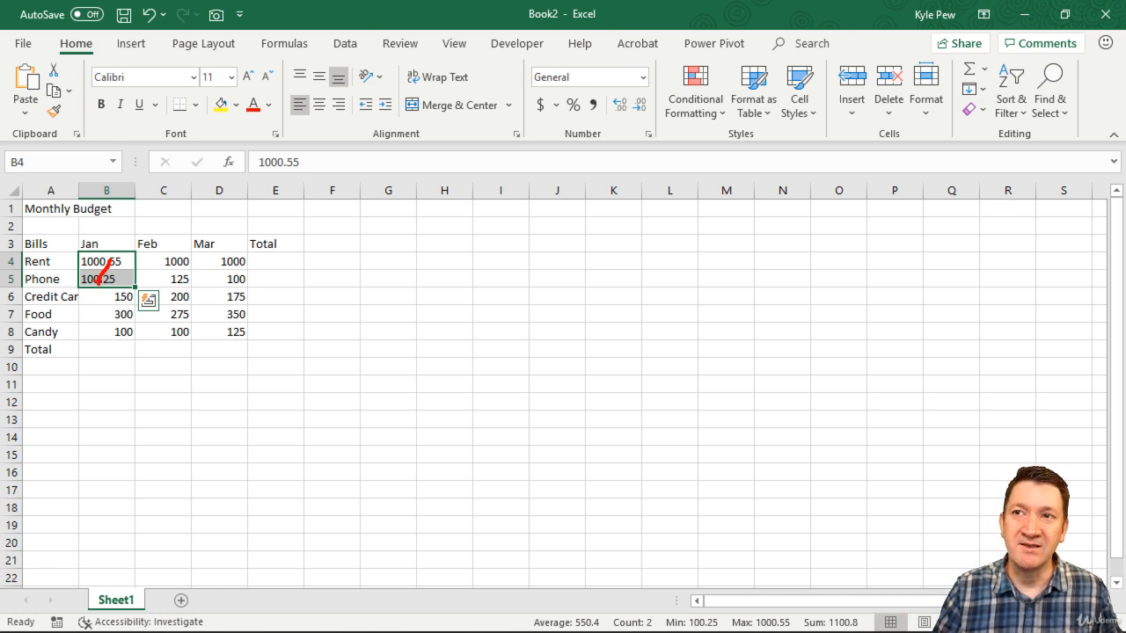
{"action": "mouse_move", "coordinate": [99, 277]}
{"action": "left_mouse_down"}
{"action": "mouse_move", "coordinate": [112, 312]}
{"action": "mouse_move", "coordinate": [96, 346]}
{"action": "mouse_move", "coordinate": [116, 387]}
{"action": "mouse_move", "coordinate": [77, 427]}
{"action": "mouse_move", "coordinate": [114, 493]}
{"action": "mouse_move", "coordinate": [91, 518]}
{"action": "left_mouse_up"}
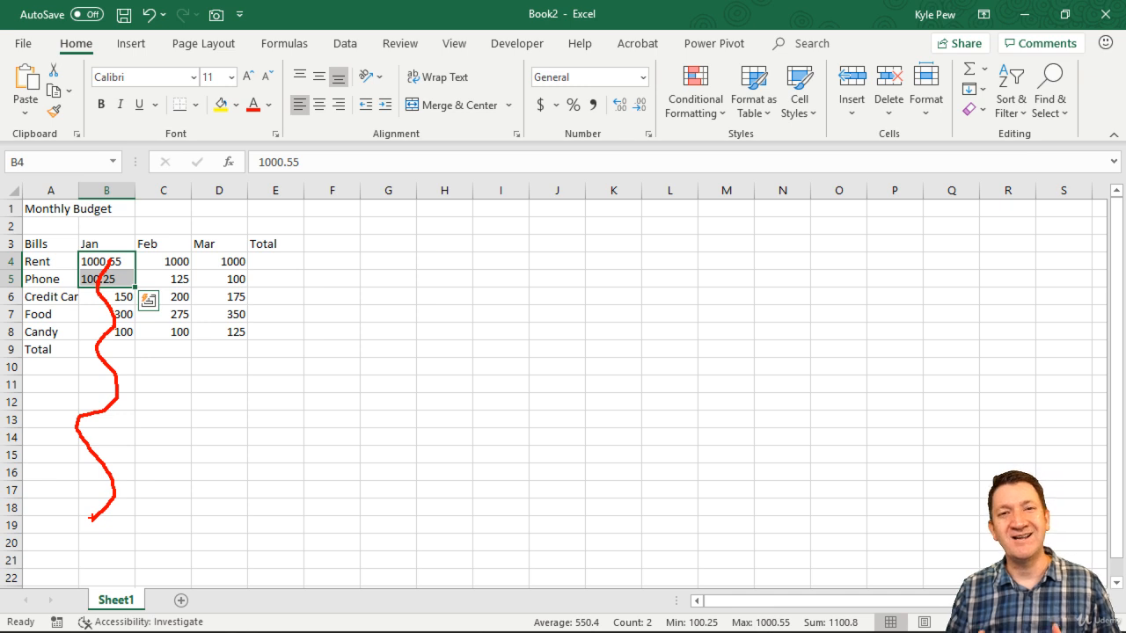
{"action": "key", "text": "Escape"}
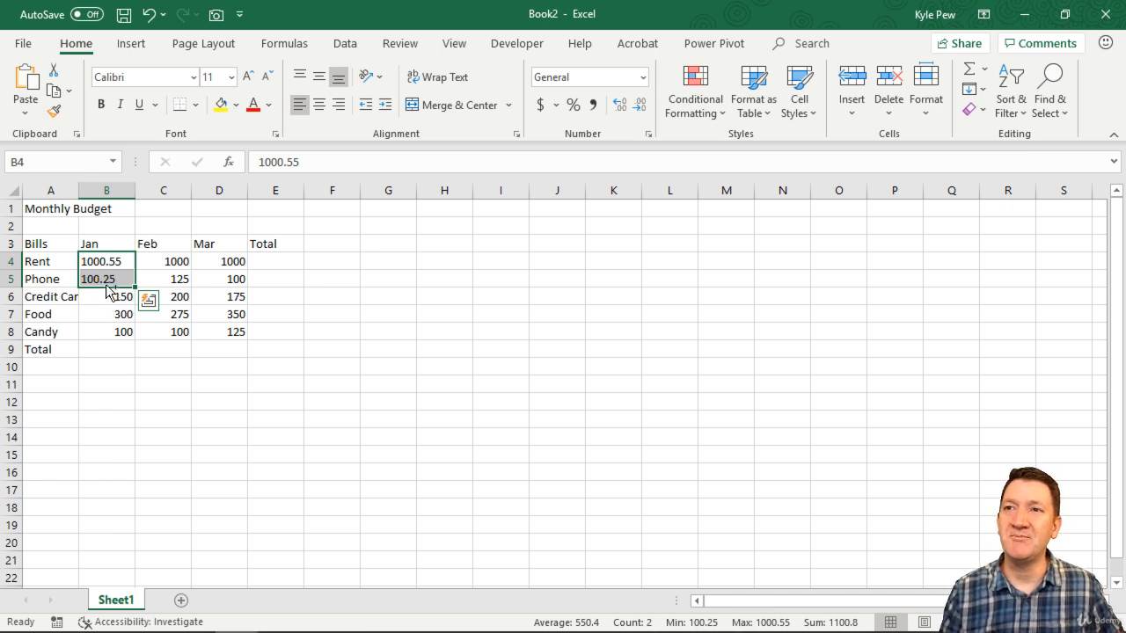
Undo the left alignment of B4:B5 and the decimal edits to the January Rent and Phone amounts.
{"action": "key", "text": "ctrl+z"}
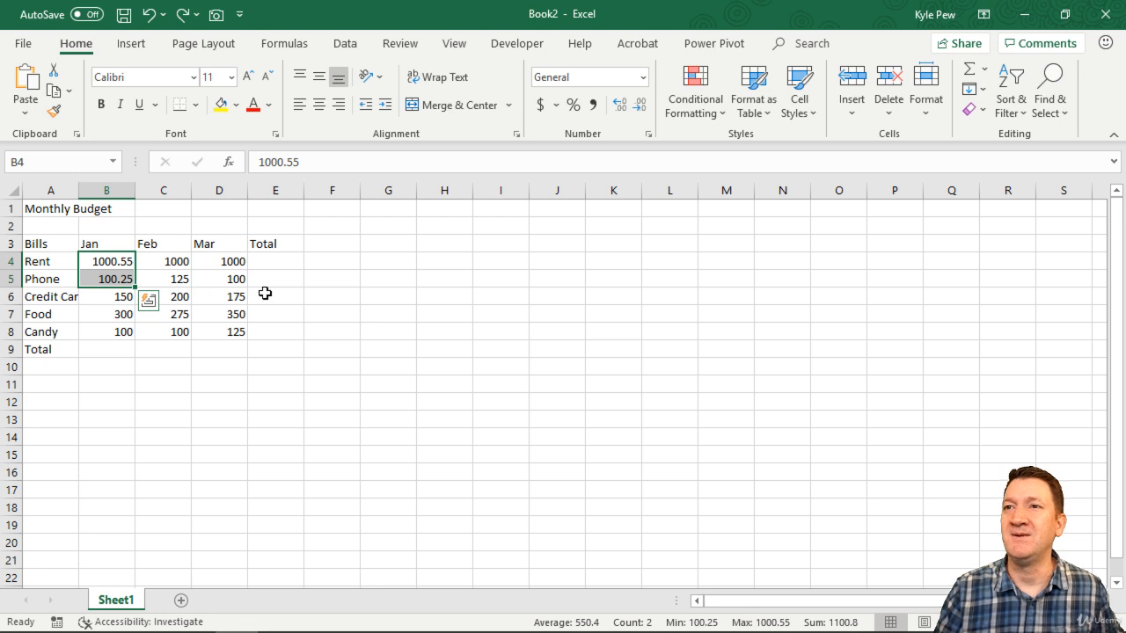
{"action": "key", "text": "ctrl+z"}
{"action": "key", "text": "ctrl+z"}
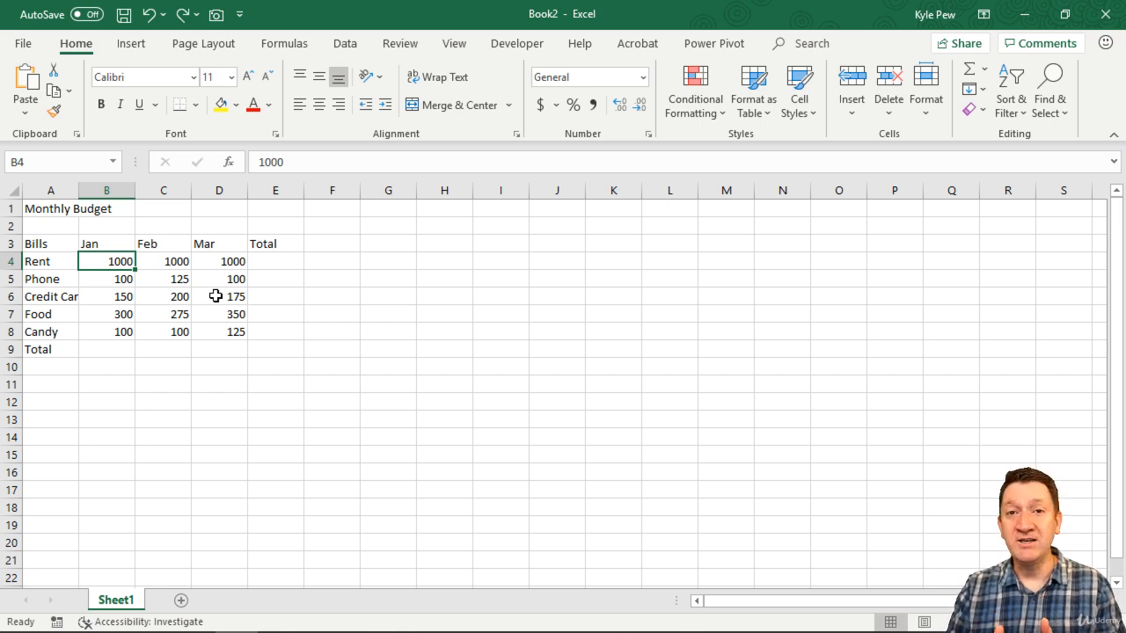
Try left-aligning all January amounts in B4:B8, check individual cells, and undo the alignment.
{"action": "left_click_drag", "start_coordinate": [102, 263], "coordinate": [114, 328]}
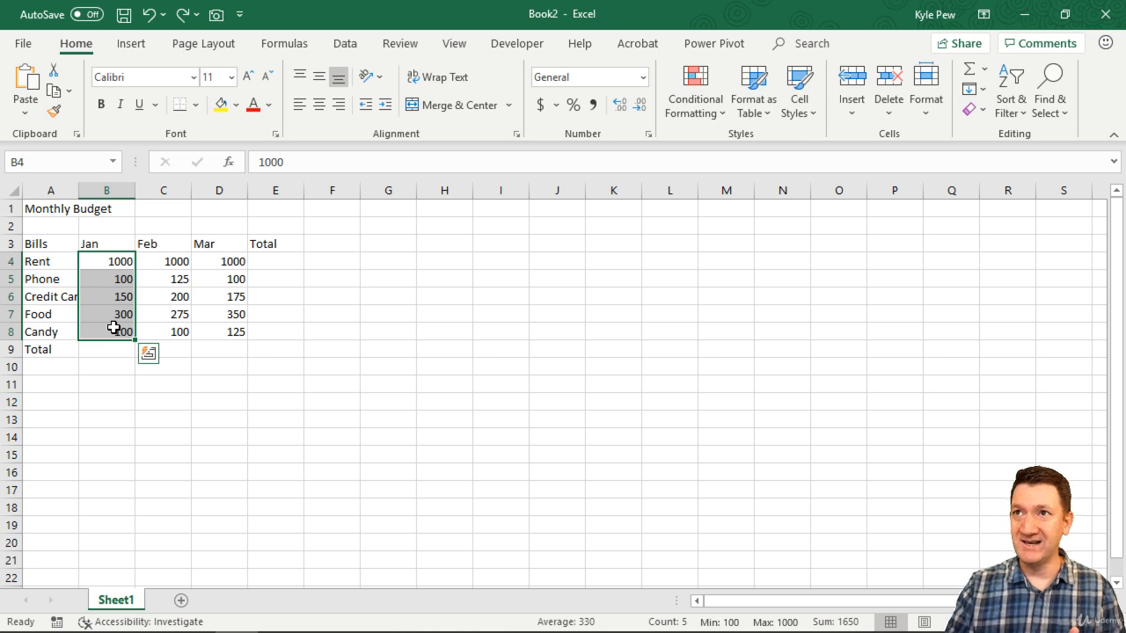
{"action": "left_click", "coordinate": [299, 105]}
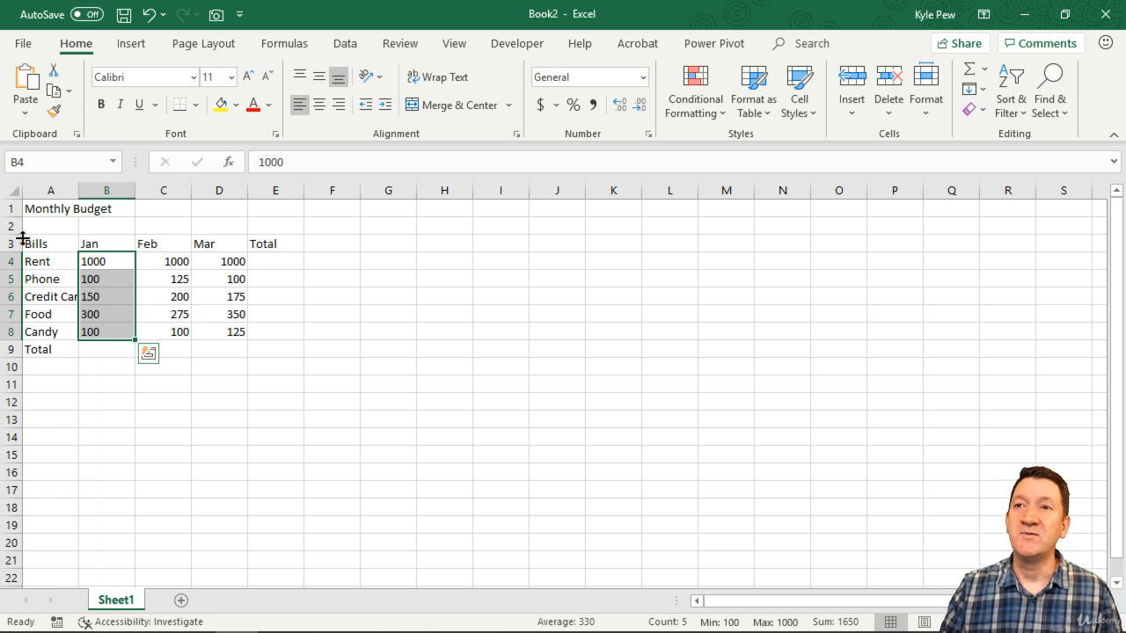
{"action": "left_click", "coordinate": [164, 276]}
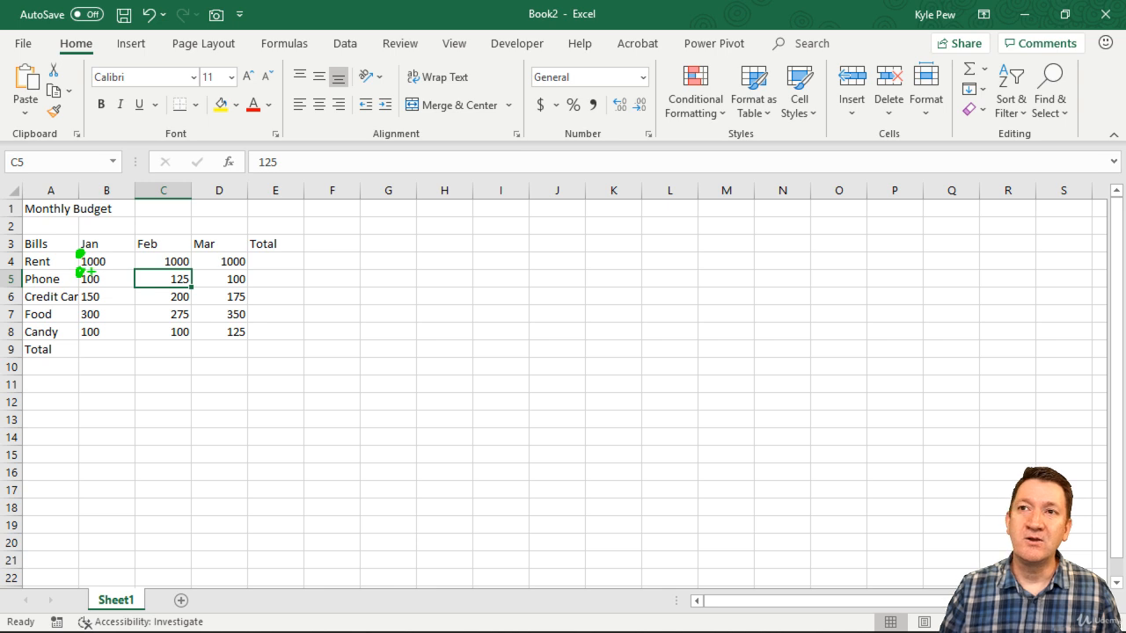
{"action": "left_click", "coordinate": [112, 276]}
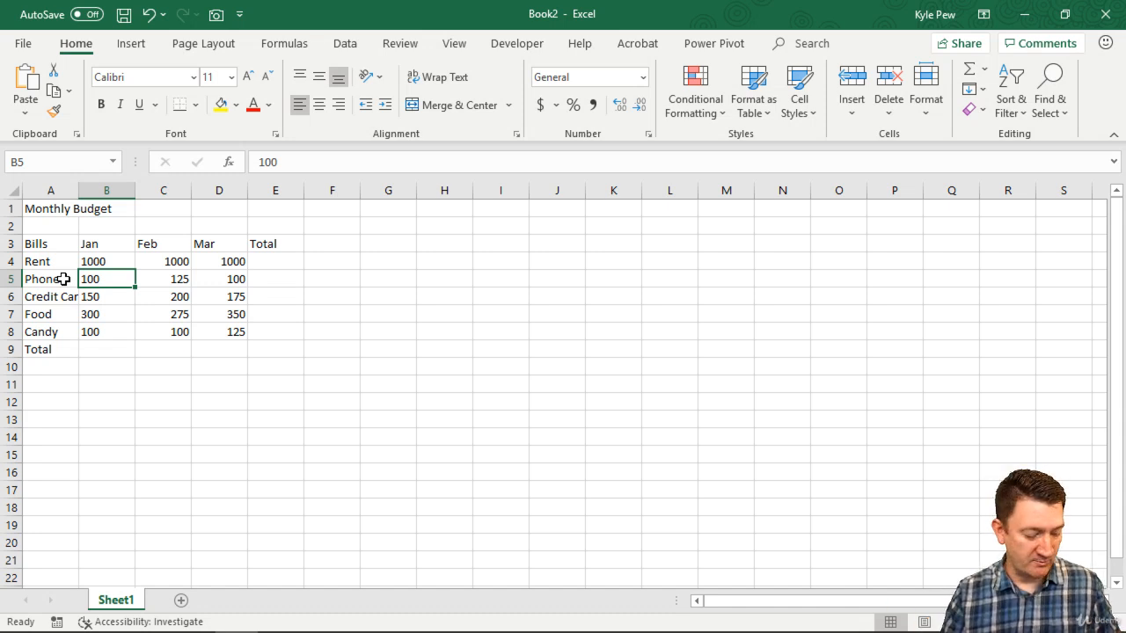
{"action": "key", "text": "ctrl+z"}
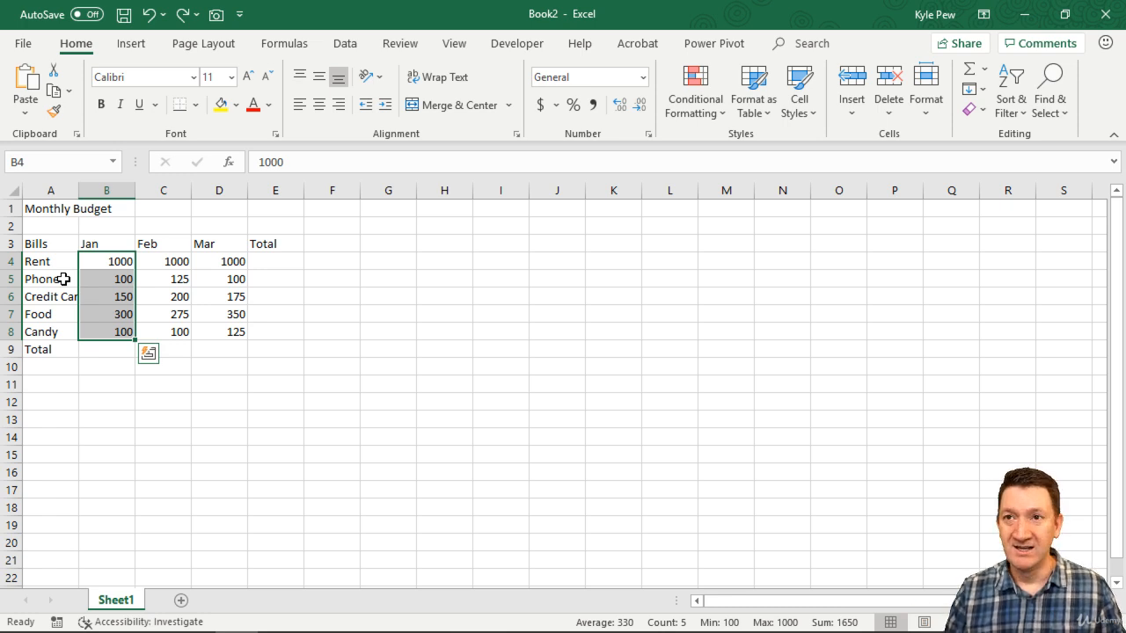
Review the row 3 headings and the January to March amounts in B4:D8 by selecting each range.
{"action": "left_click", "coordinate": [88, 255]}
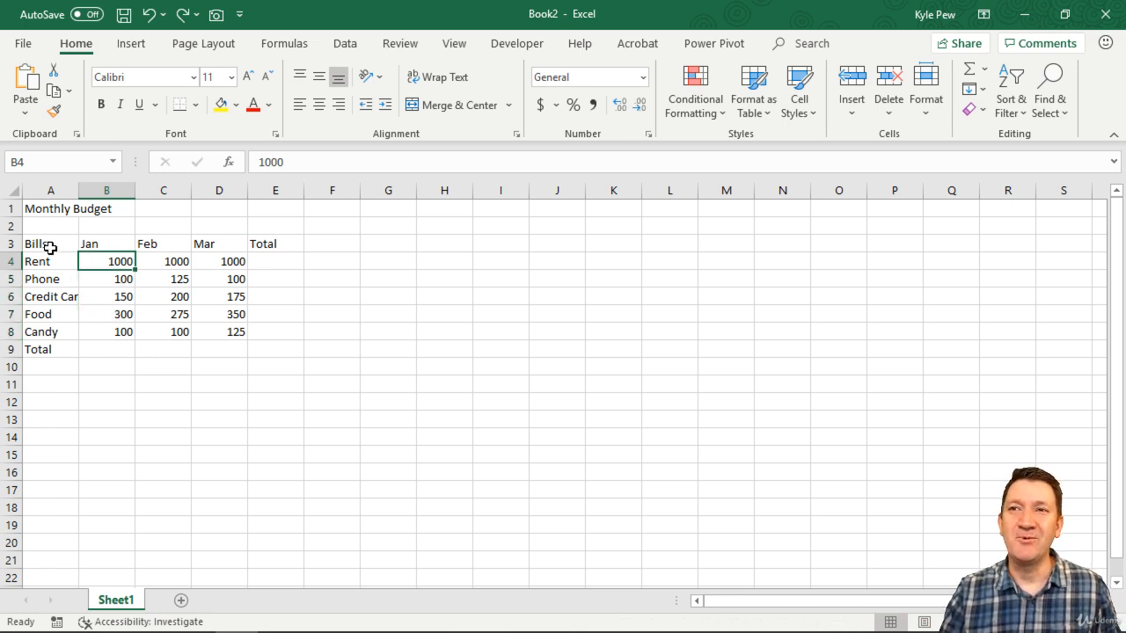
{"action": "left_click_drag", "start_coordinate": [50, 248], "coordinate": [264, 245]}
{"action": "left_click_drag", "start_coordinate": [117, 261], "coordinate": [219, 327]}
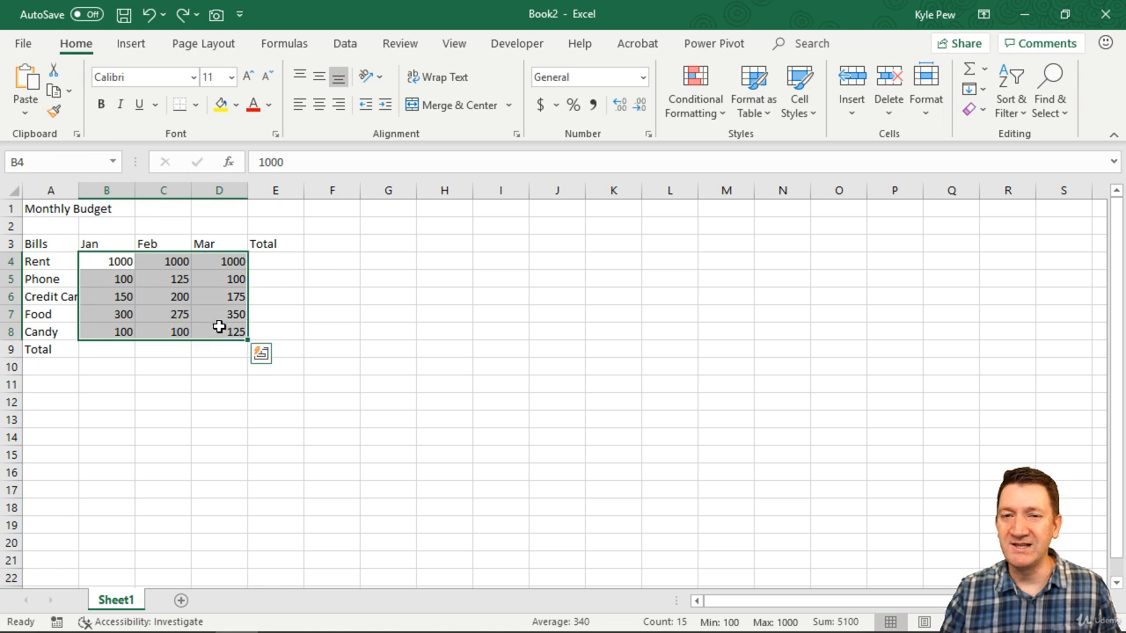